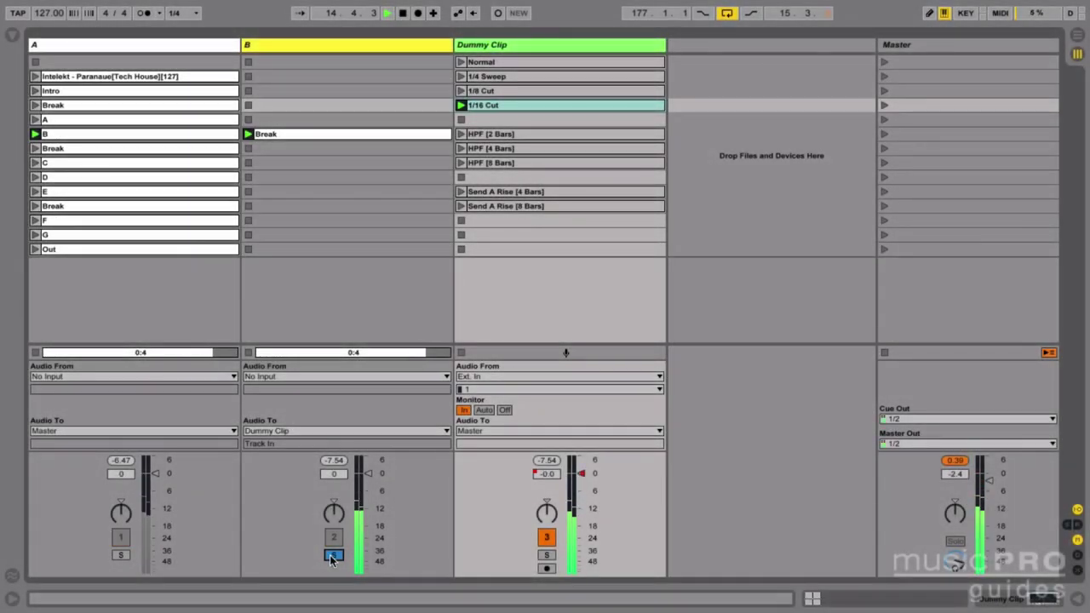
- Try the 1/8 Cut and 1/16 Cut dummy clips, soloing deck B briefly and then unsoloing it
click(460, 91)
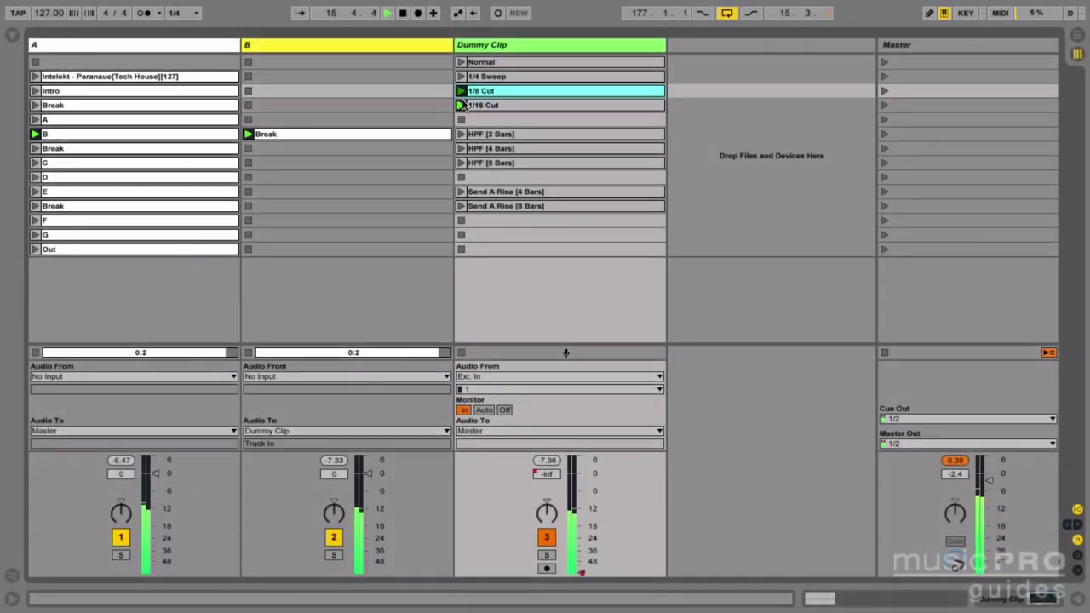
click(460, 105)
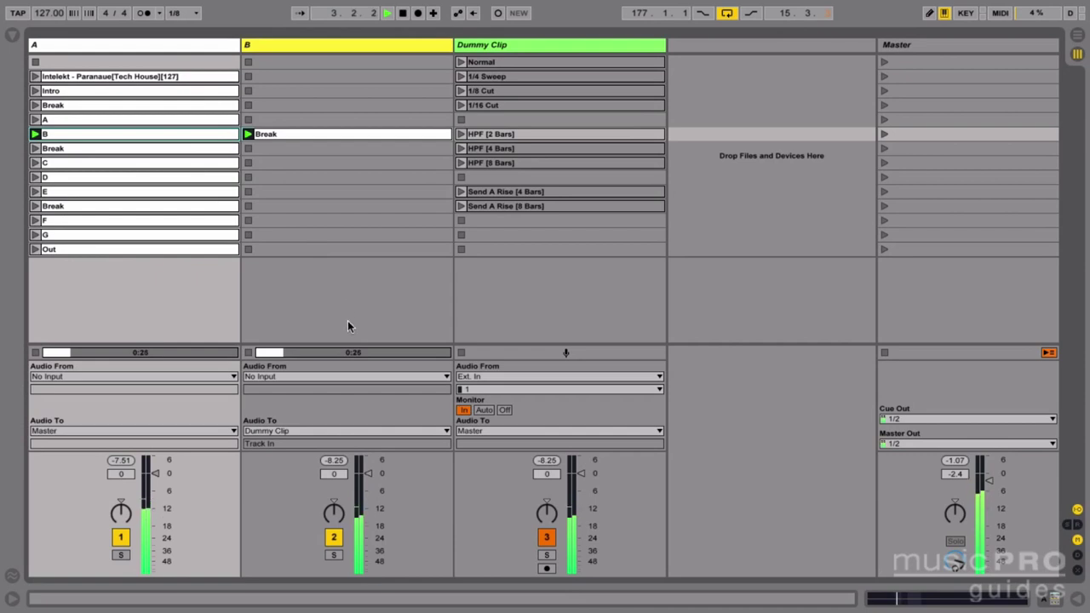
click(335, 555)
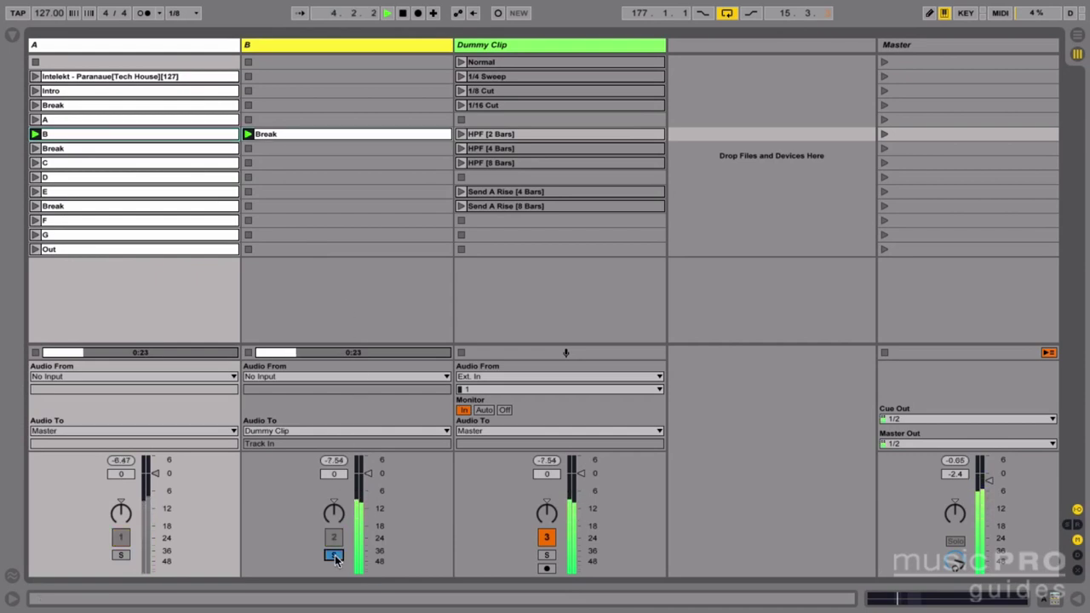
click(334, 555)
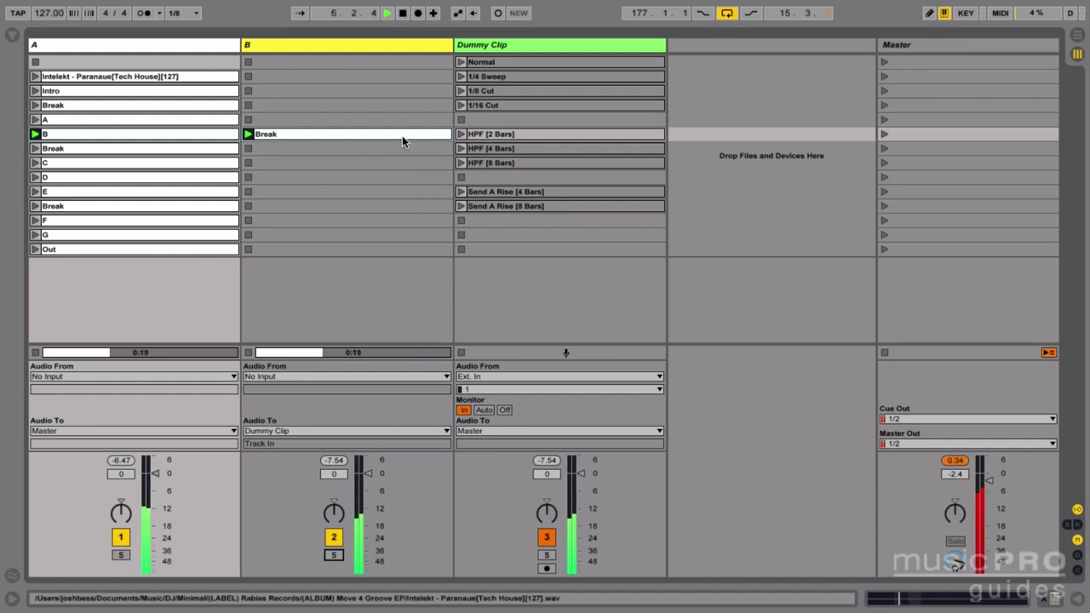
- Cycle through the 1/4 Sweep, 1/8 Cut and 1/16 Cut dummy clips, then stop playback
click(461, 77)
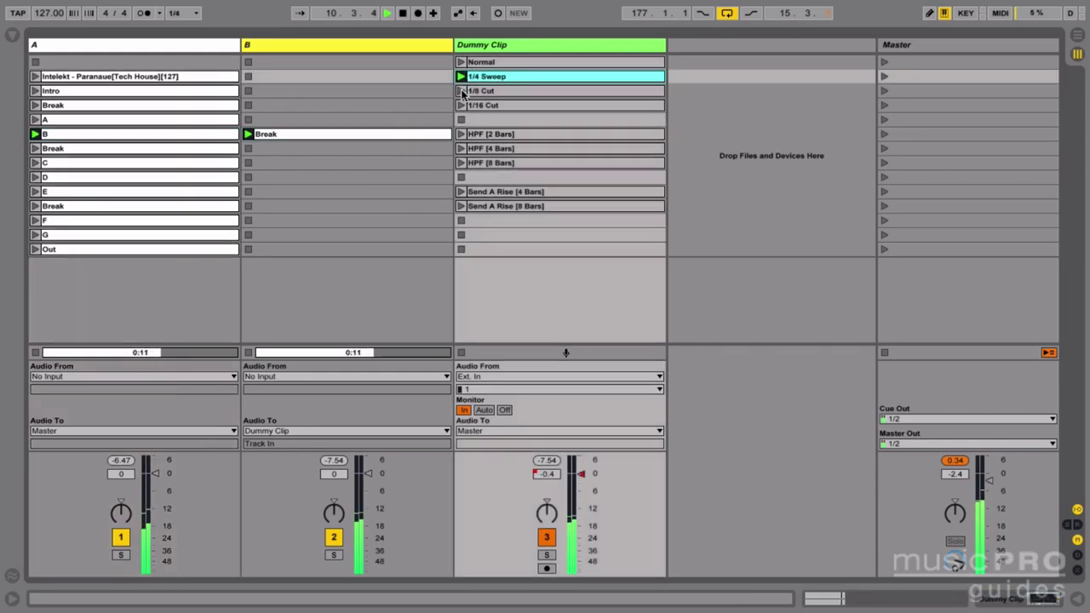
click(461, 91)
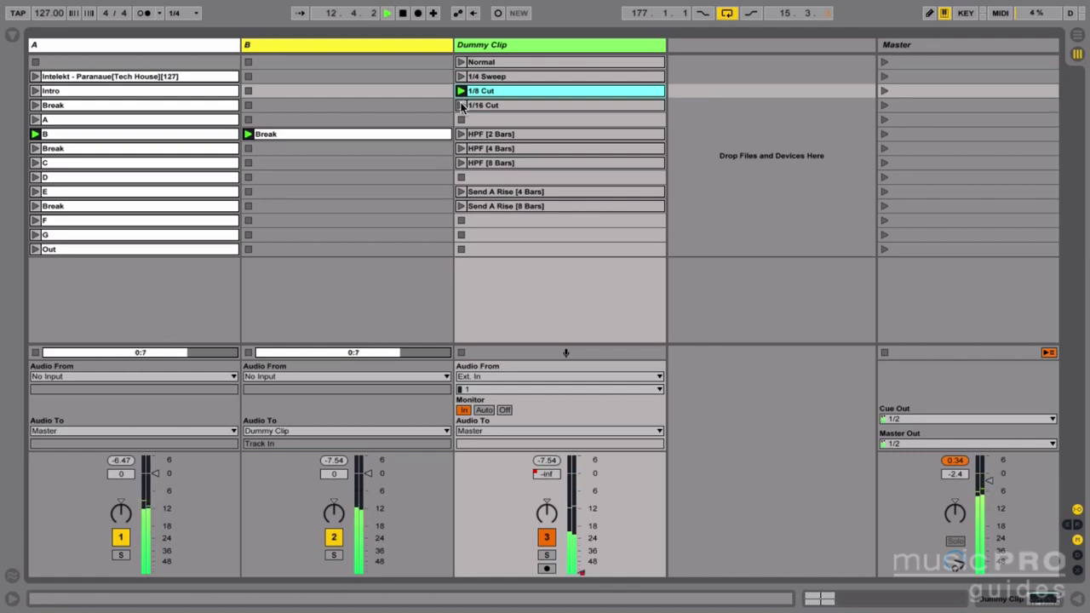
click(460, 104)
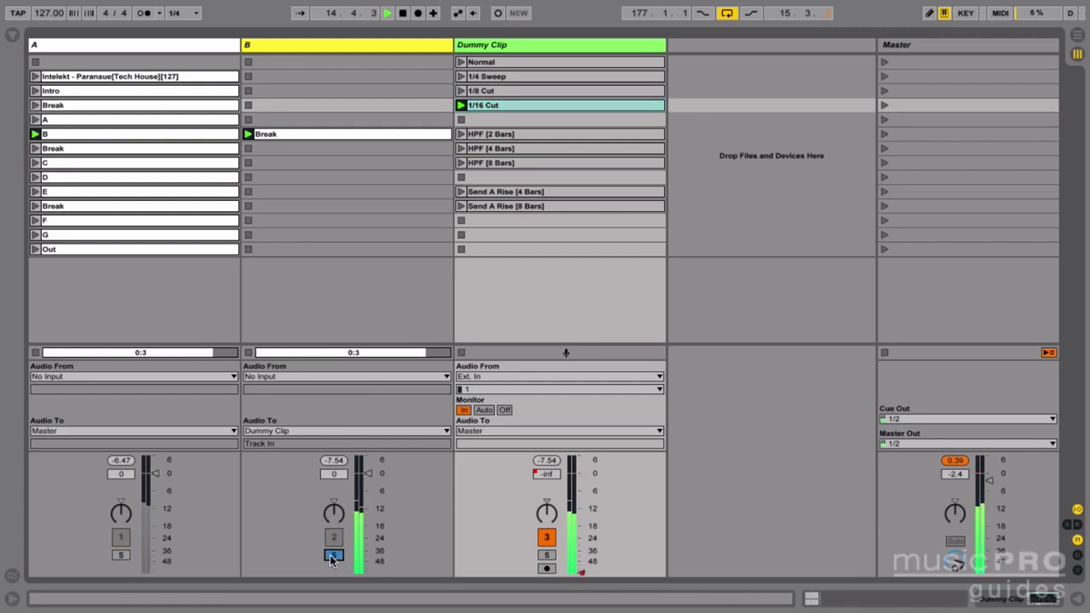
click(461, 91)
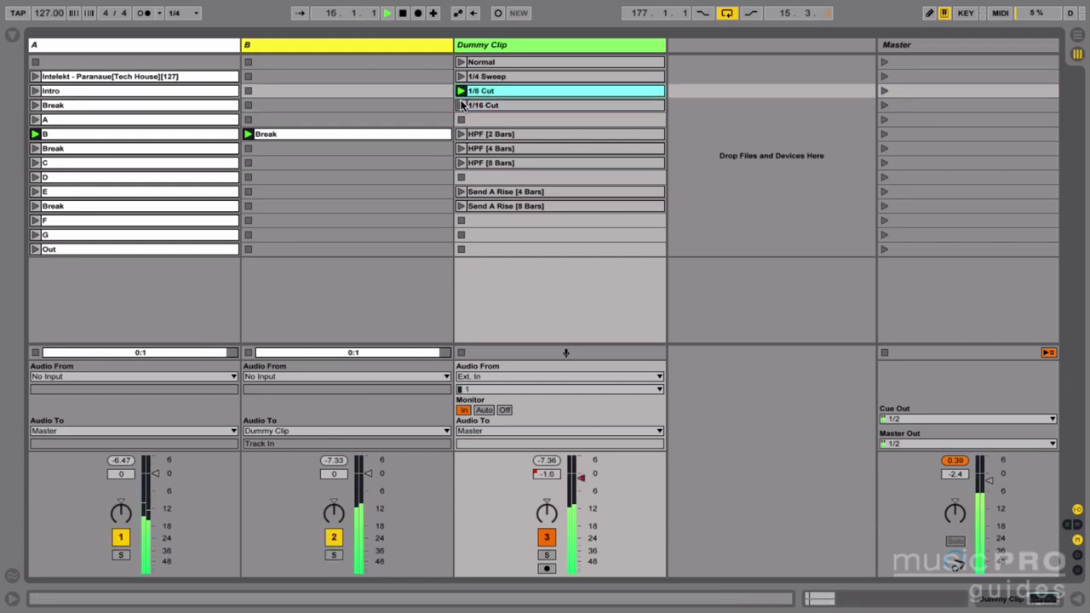
click(460, 105)
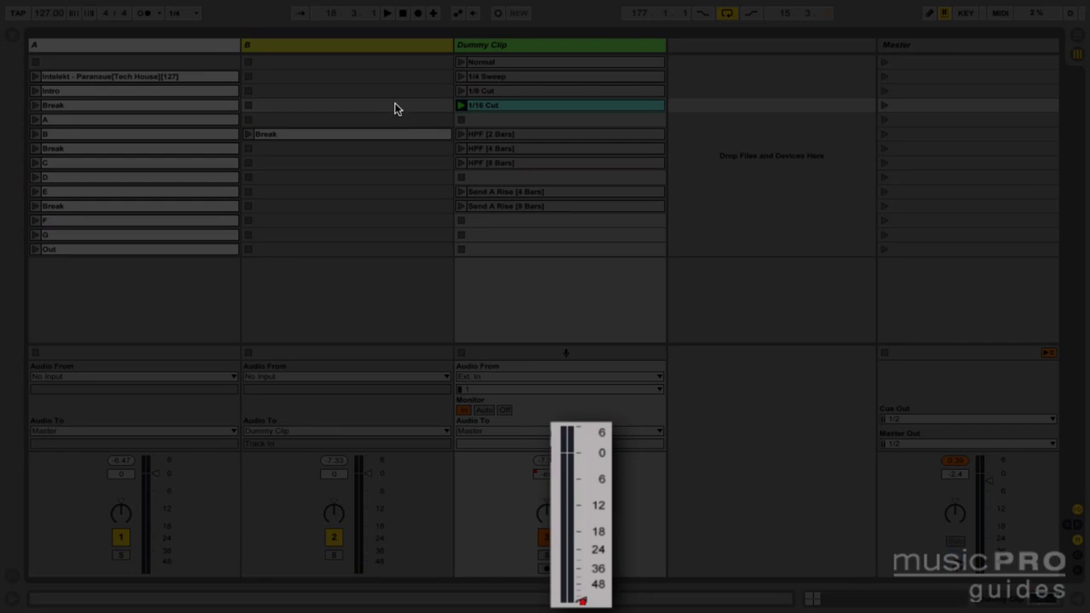
click(402, 12)
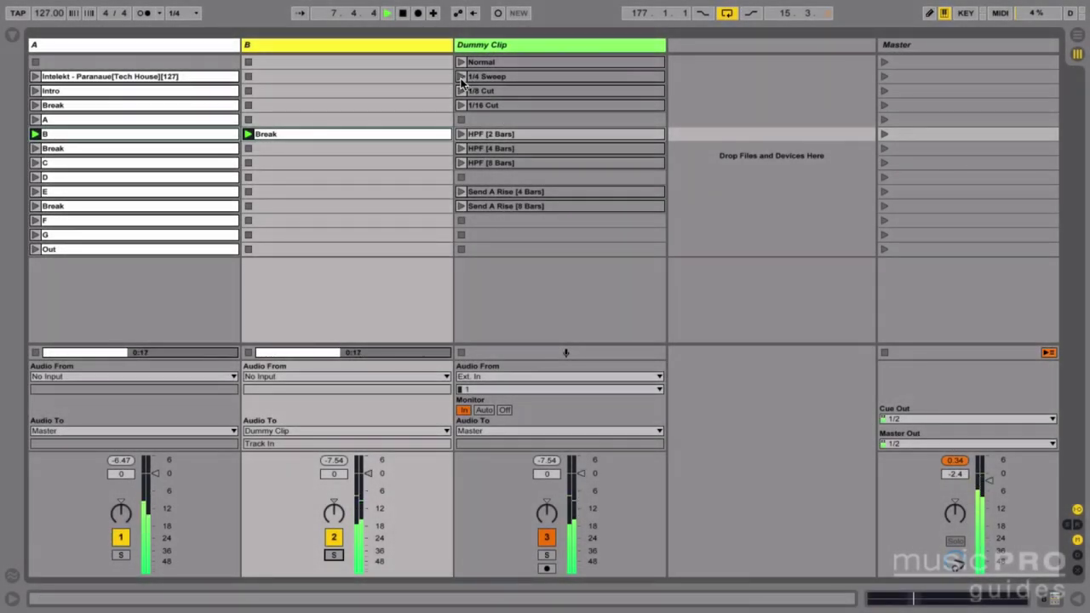
- Audition the 1/4 Sweep and 1/8 Cut dummy clips, toggling deck B's Solo on and off
click(461, 77)
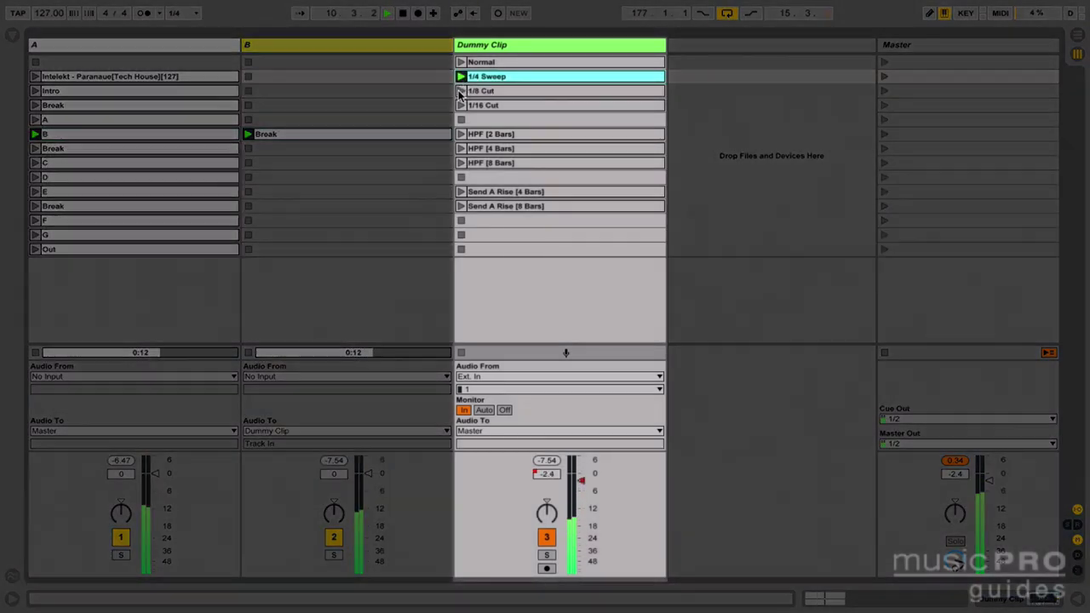
click(462, 91)
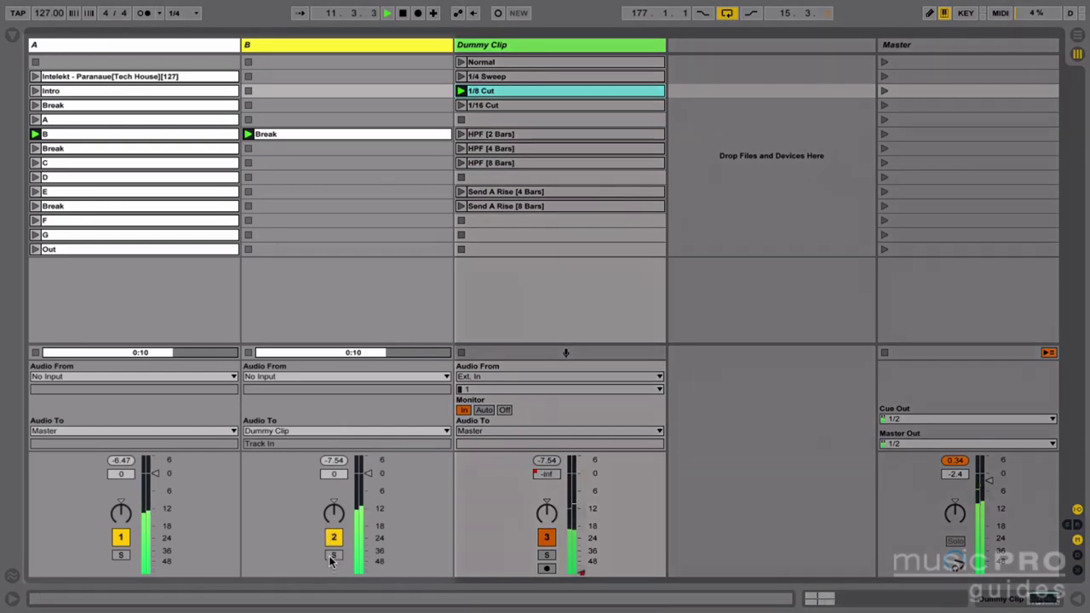
click(334, 555)
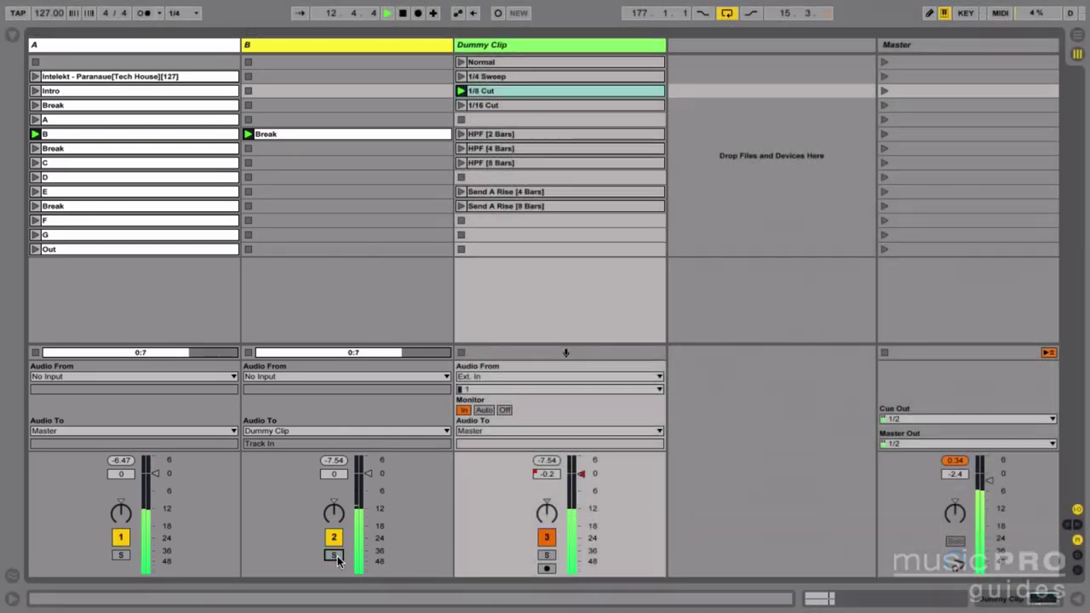
click(335, 555)
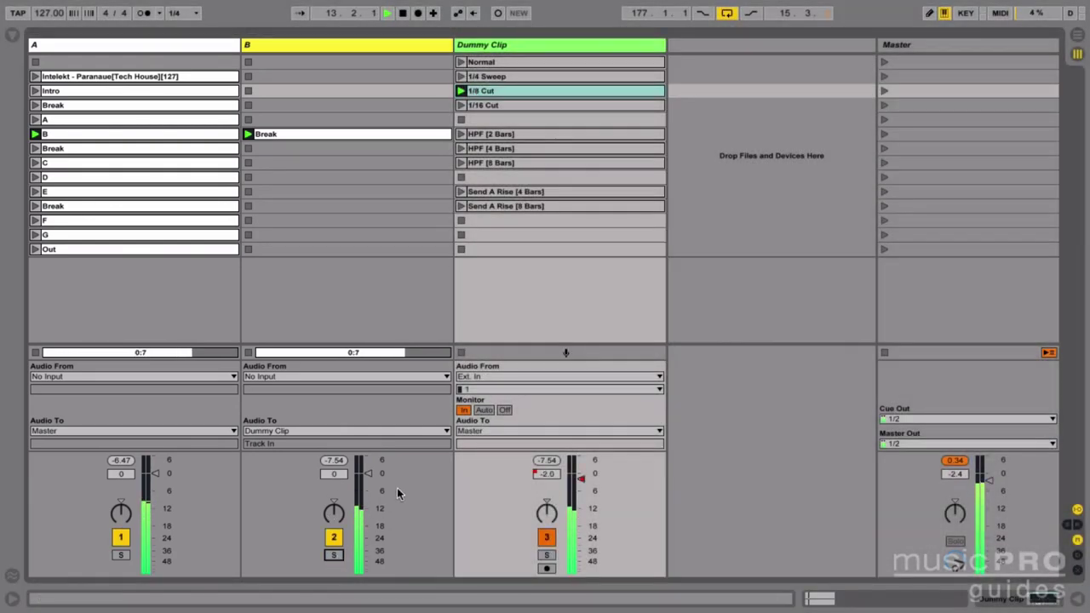
- Launch the 1/16 Cut dummy clip, then play and stop clip B on deck A
click(460, 105)
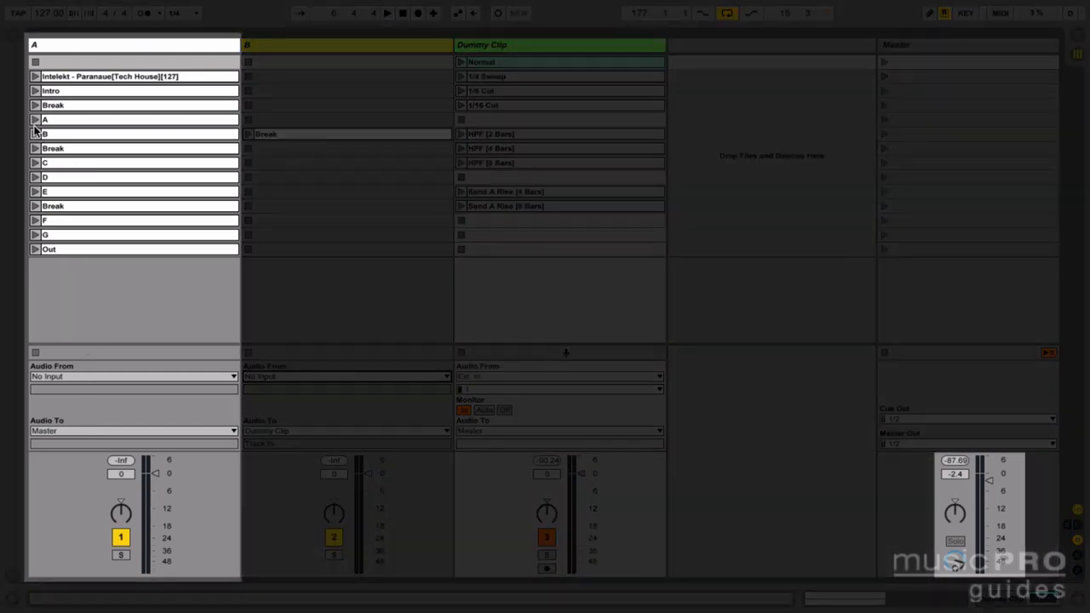
click(35, 134)
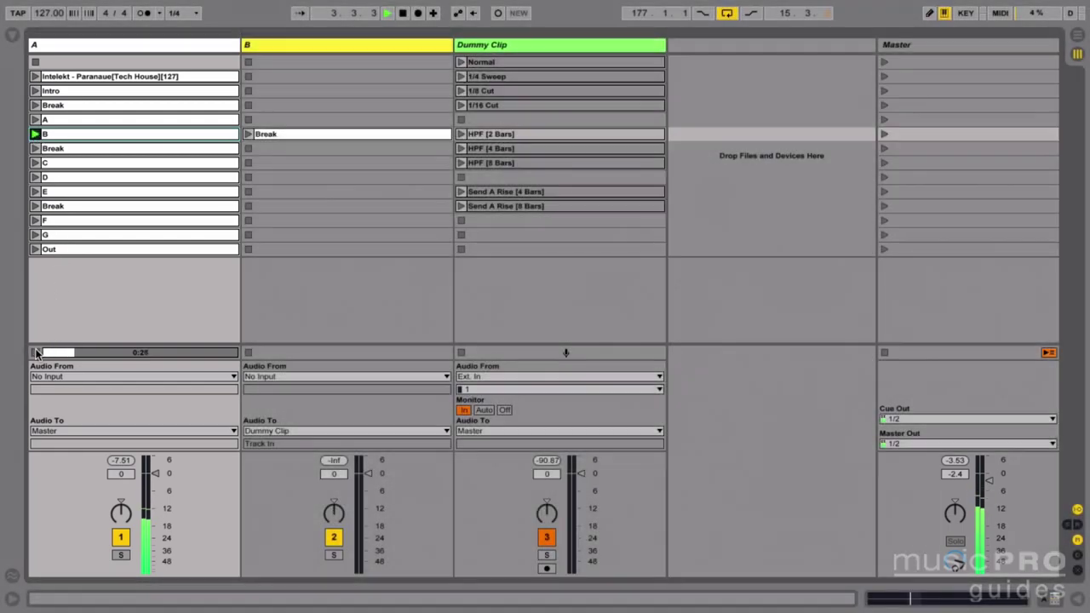
click(35, 352)
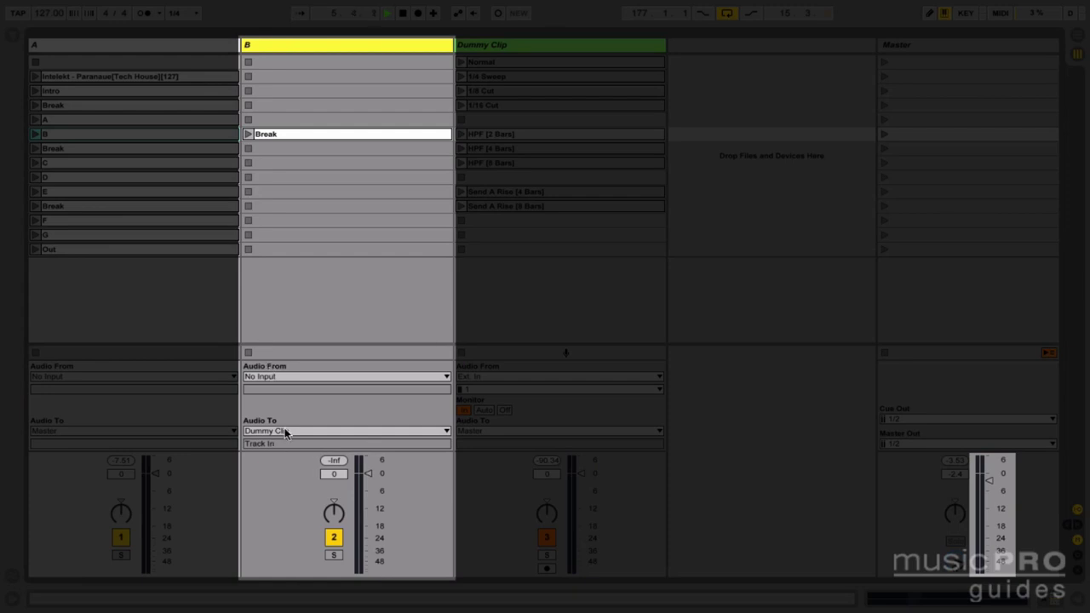
- Route deck B to Master and play Break, then route it into Dummy Clip and launch 1/16 Cut
click(285, 431)
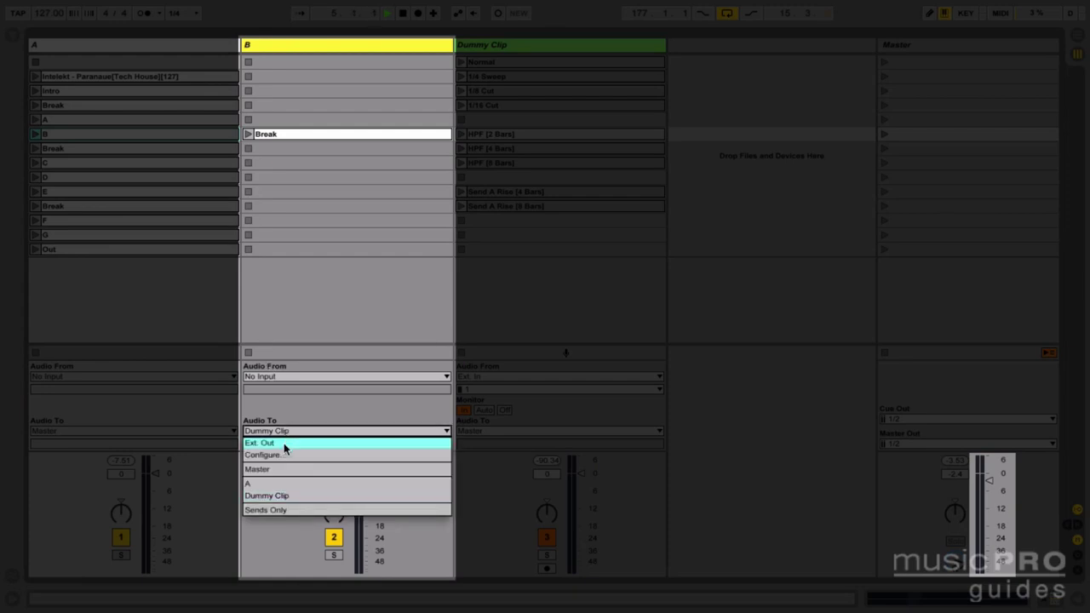
click(273, 473)
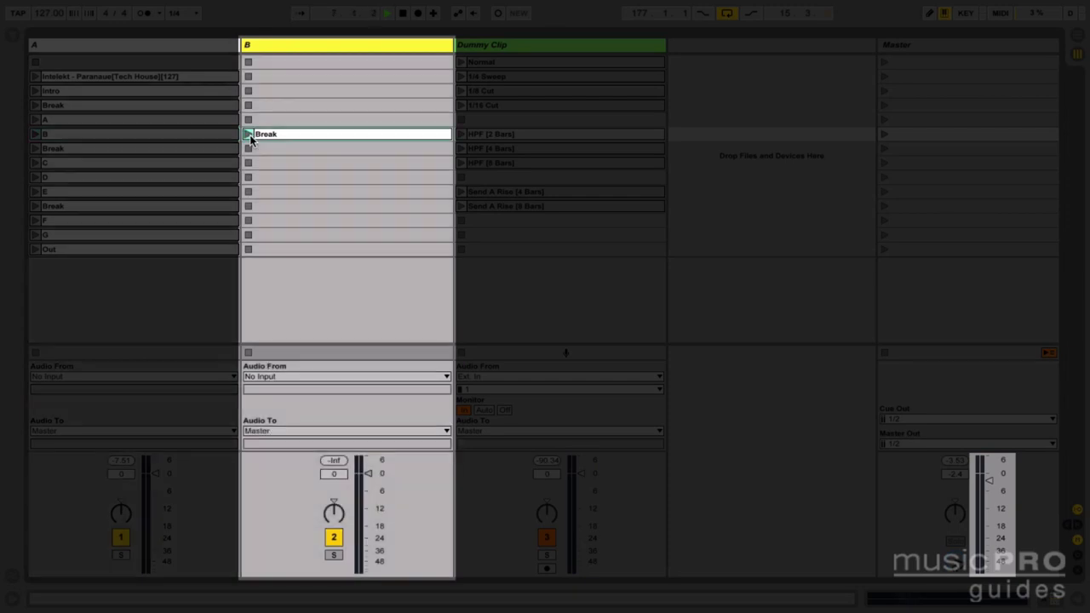
click(248, 135)
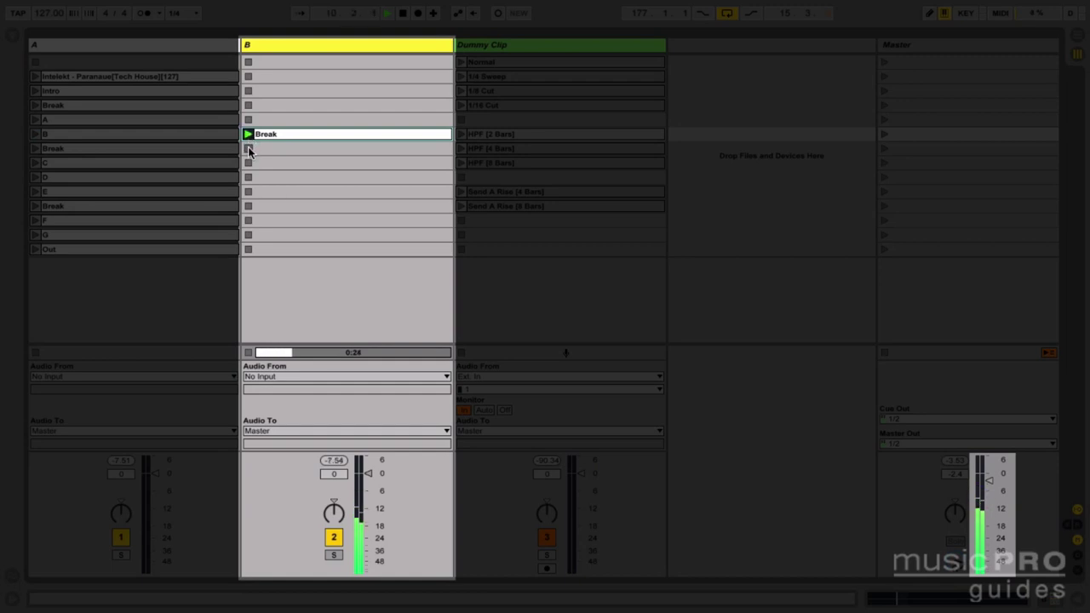
click(278, 430)
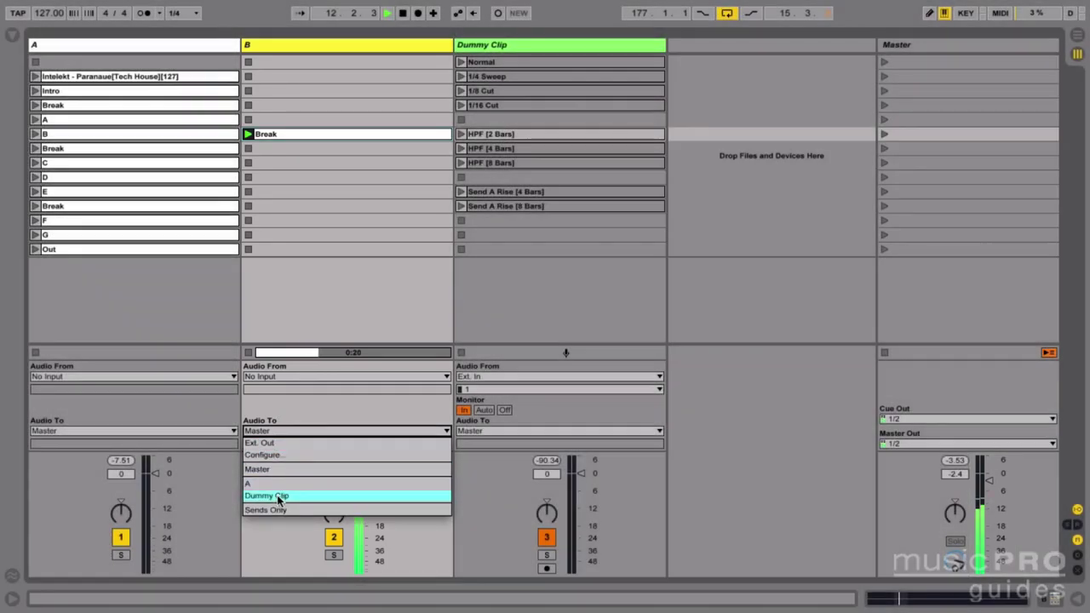
click(277, 497)
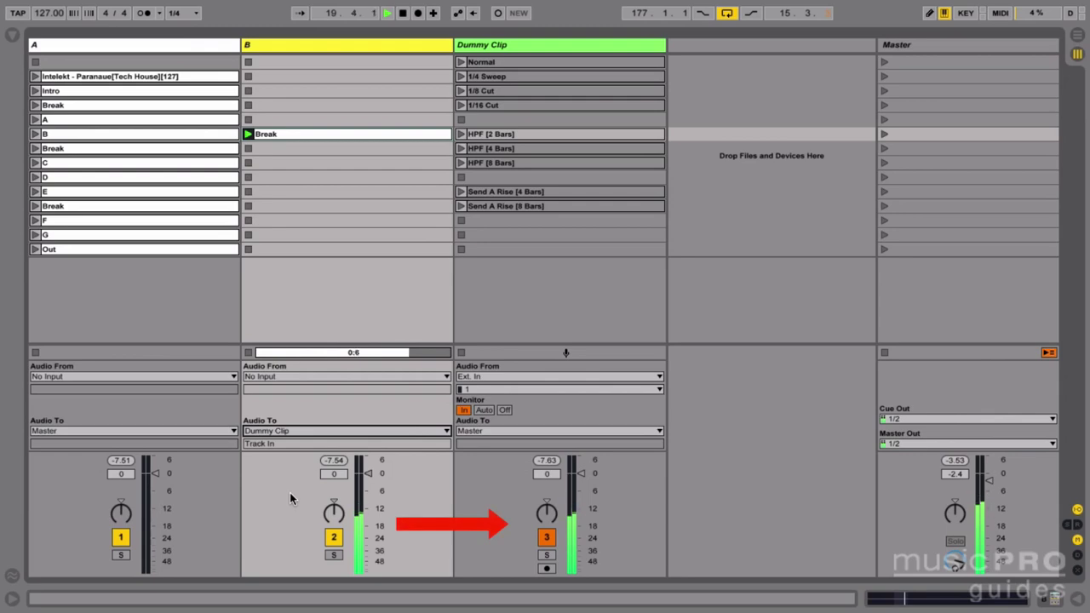
click(459, 106)
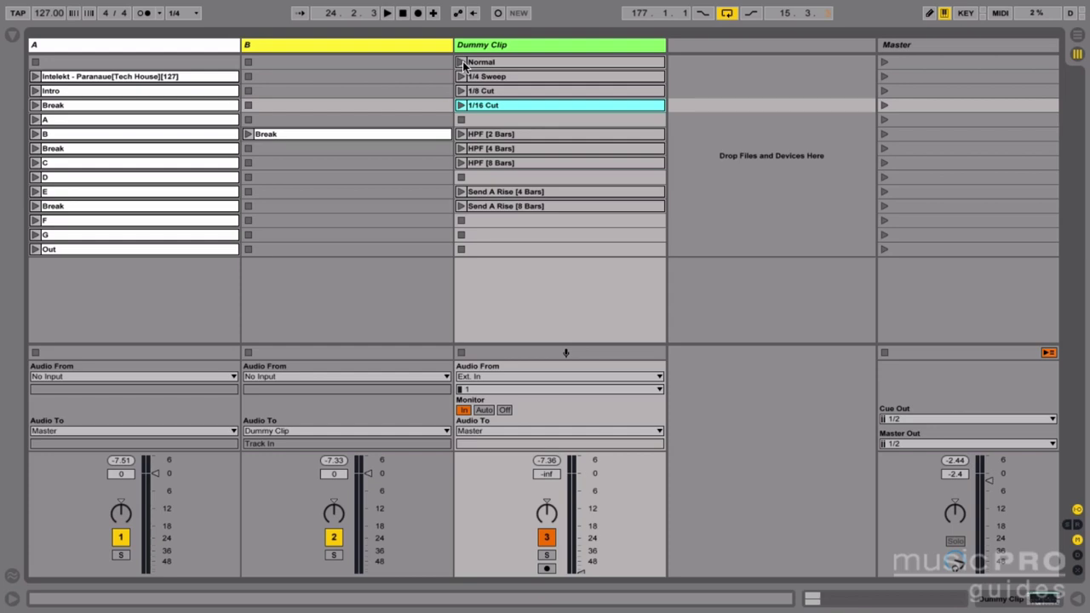
- Narrow the Dummy Clip track column and insert a new audio track after deck B
drag(665, 47, 545, 47)
click(437, 46)
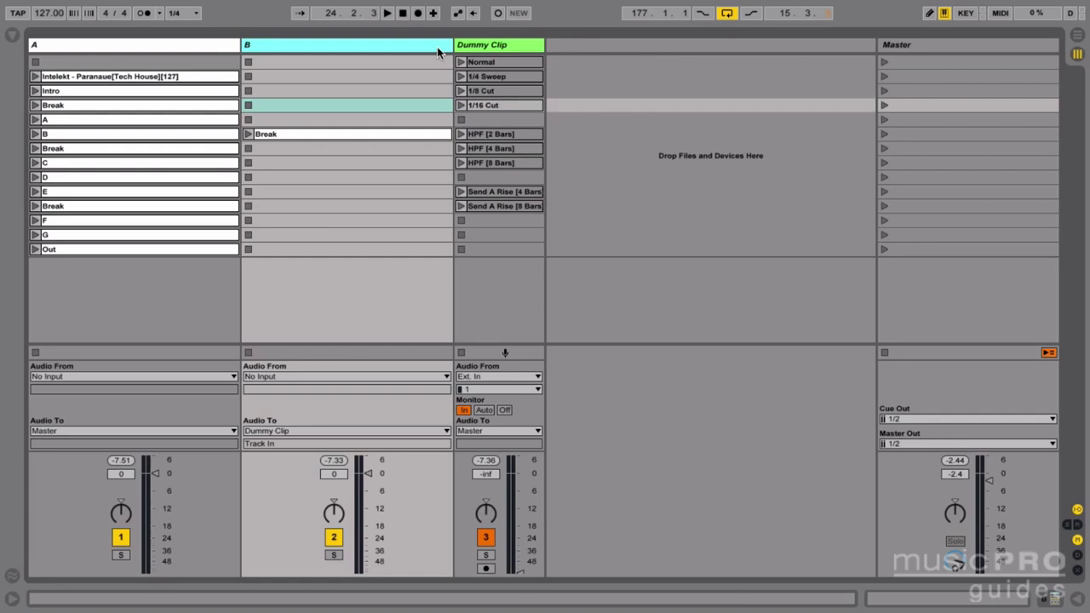
key(ctrl+t)
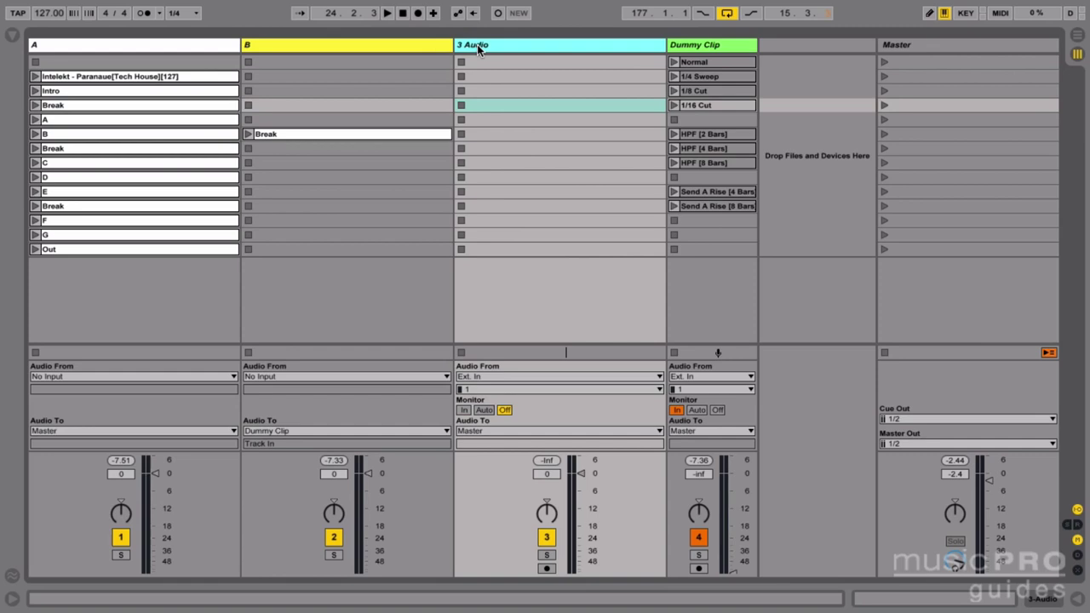
- Rename the new audio track to 'DUMMY CLIP LESSON'
right_click(478, 49)
click(508, 105)
text(DUMMY)
key(Return)
text(CLIP LESSON)
key(Return)
- Colour the DUMMY CLIP LESSON track magenta
right_click(503, 49)
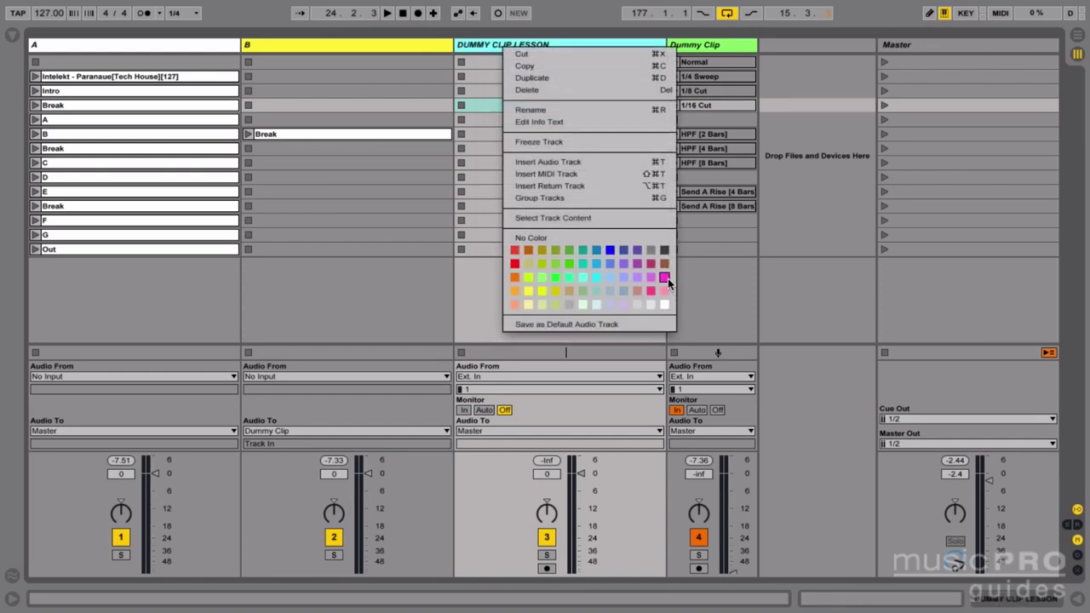
click(664, 278)
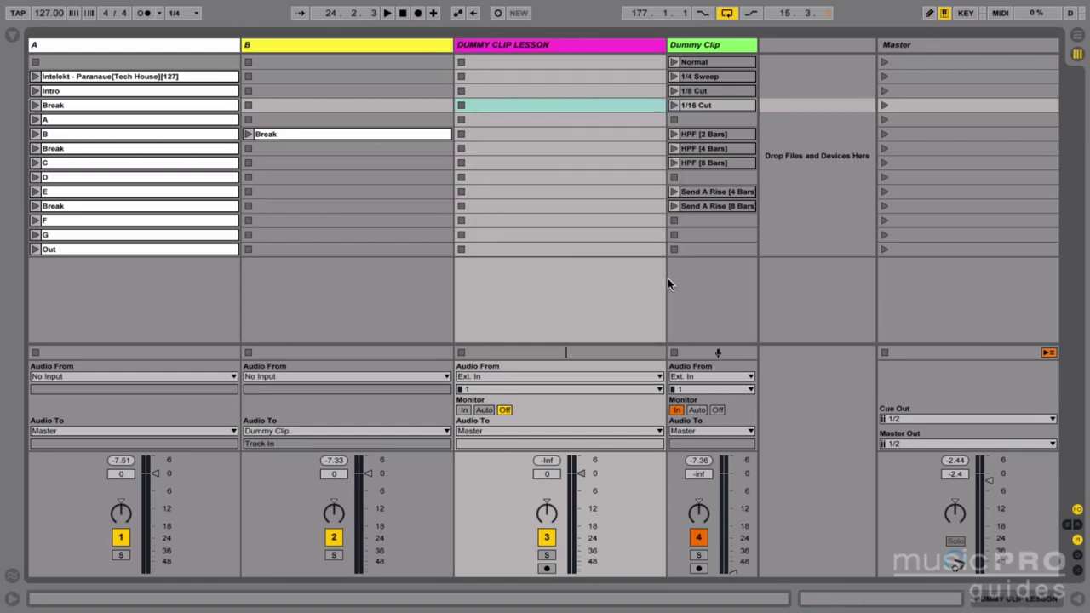
click(741, 49)
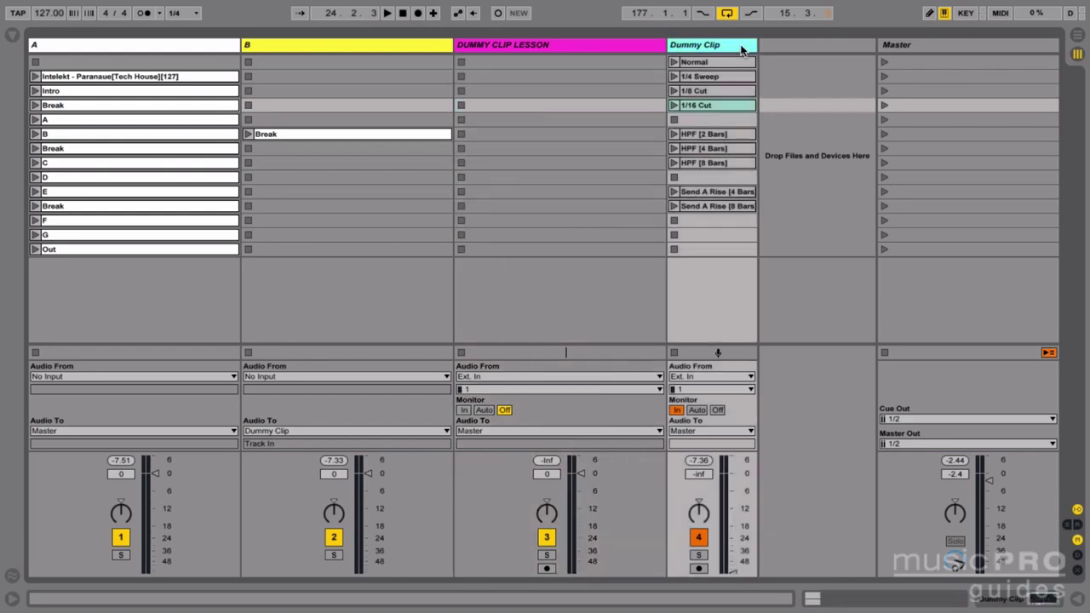
- Rename the selected Dummy Clip track to '-' using Cmd+R
key(ctrl+r)
text(-)
key(Return)
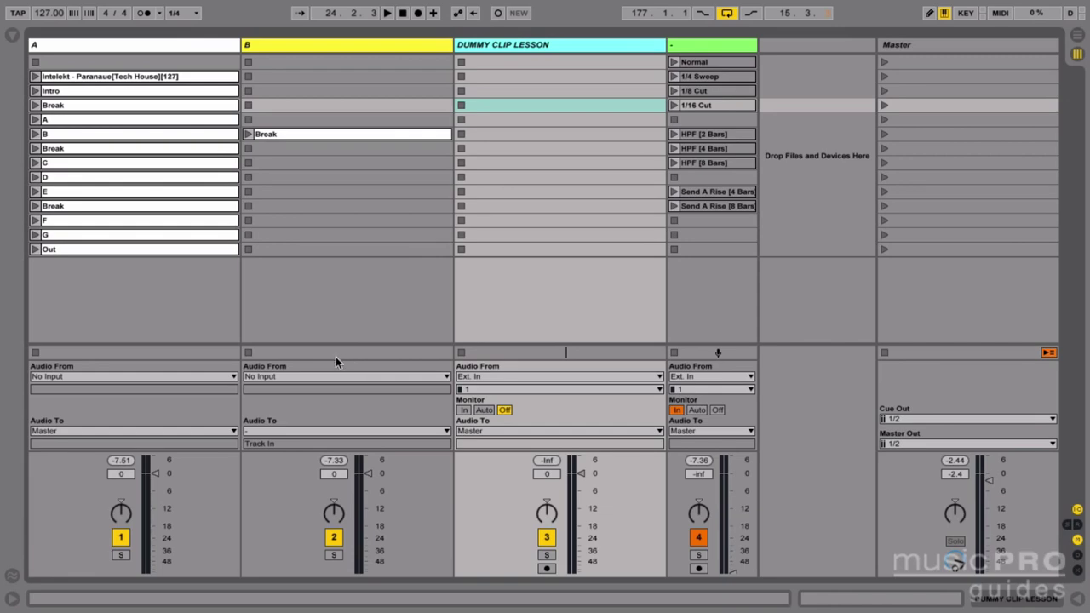
- Keep deck A's Audio To on Master and set deck B's Audio To to DUMMY CLIP LESSON
click(269, 431)
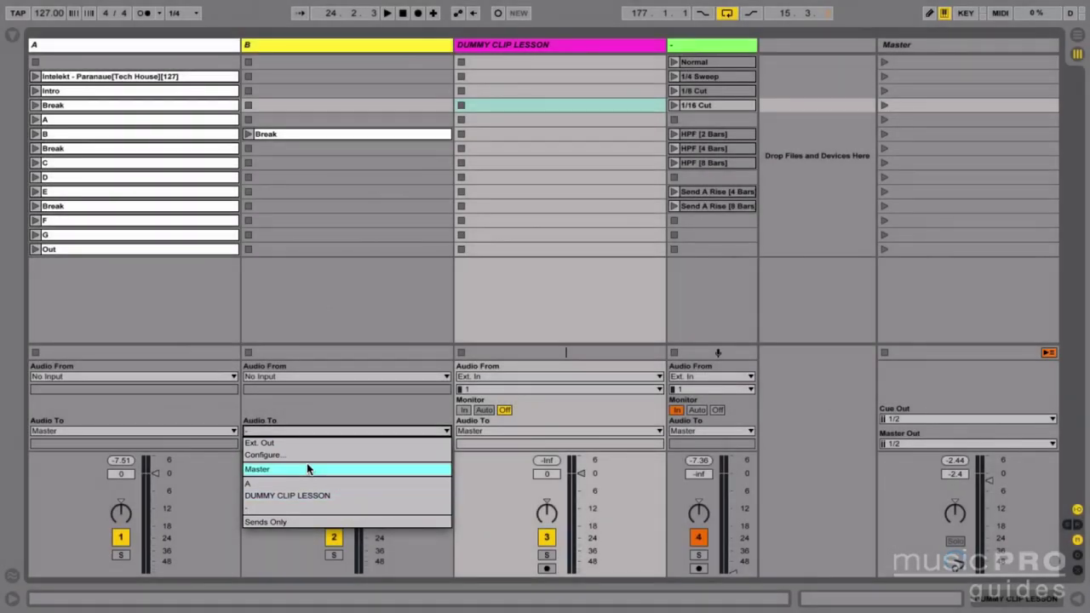
click(358, 508)
click(211, 430)
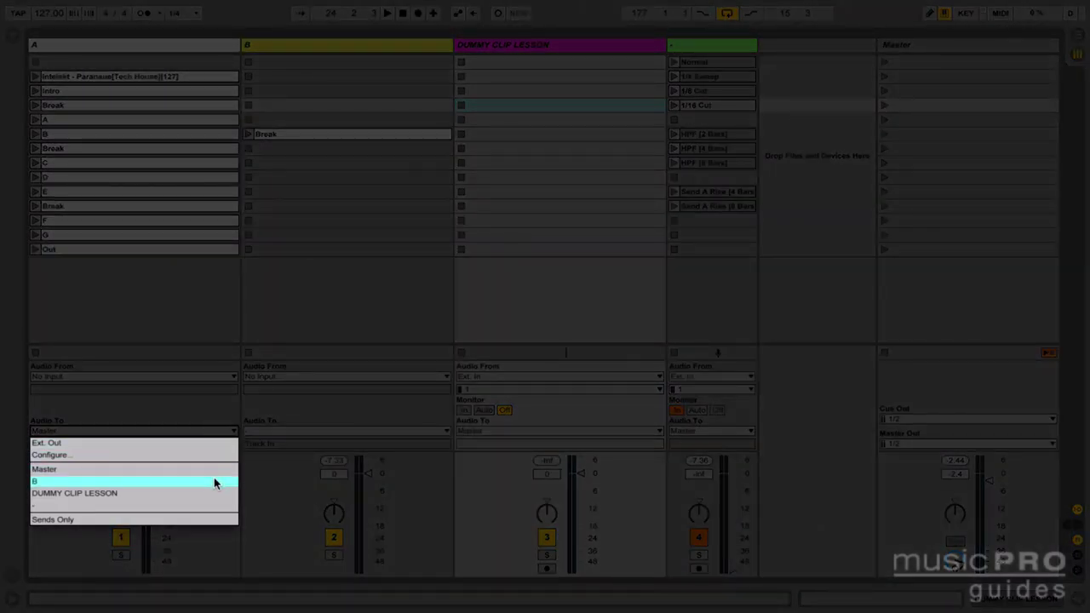
click(214, 470)
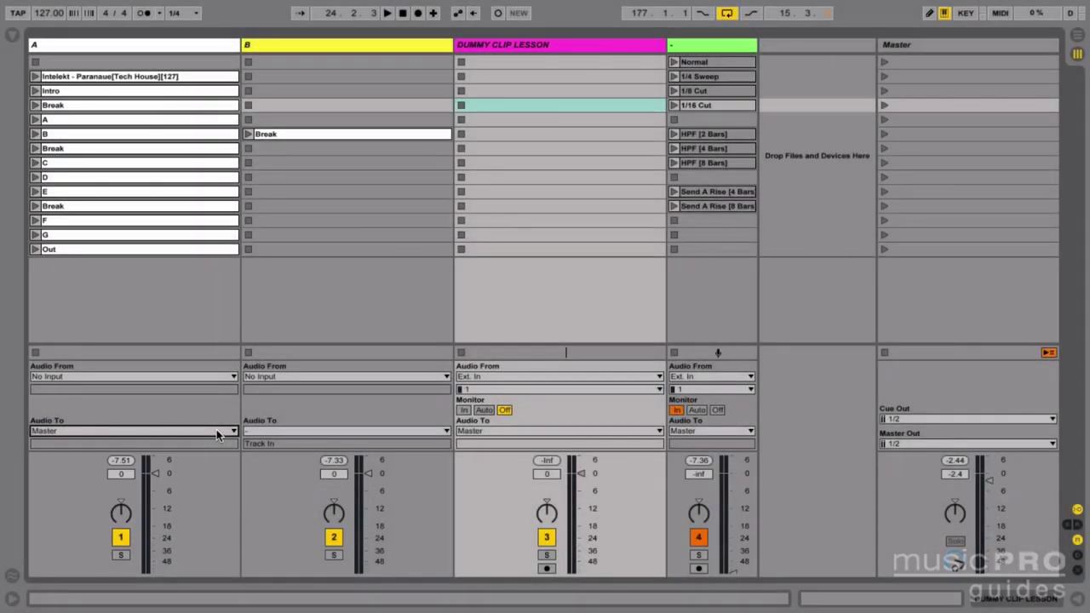
click(431, 432)
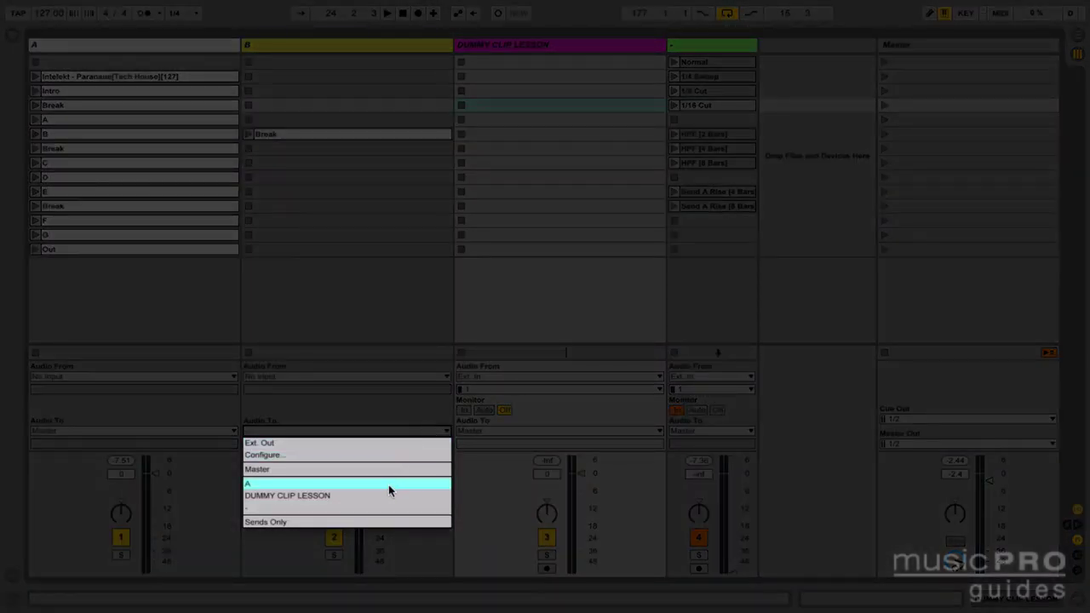
click(386, 494)
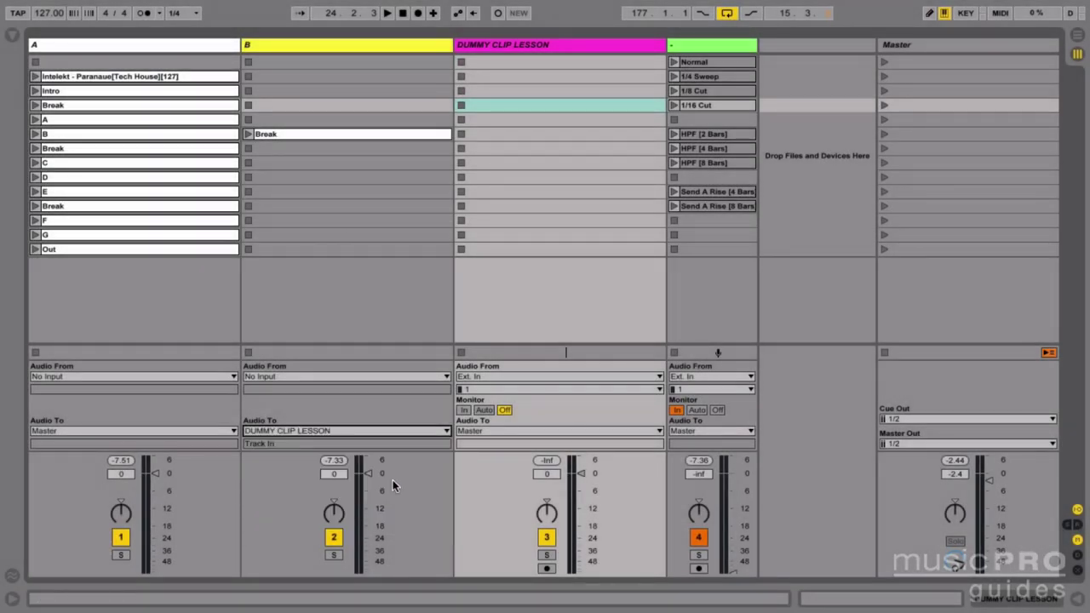
- Play deck B's Break clip, set DUMMY CLIP LESSON monitoring to In, and set tracks 3 and 4 to No Input
click(247, 135)
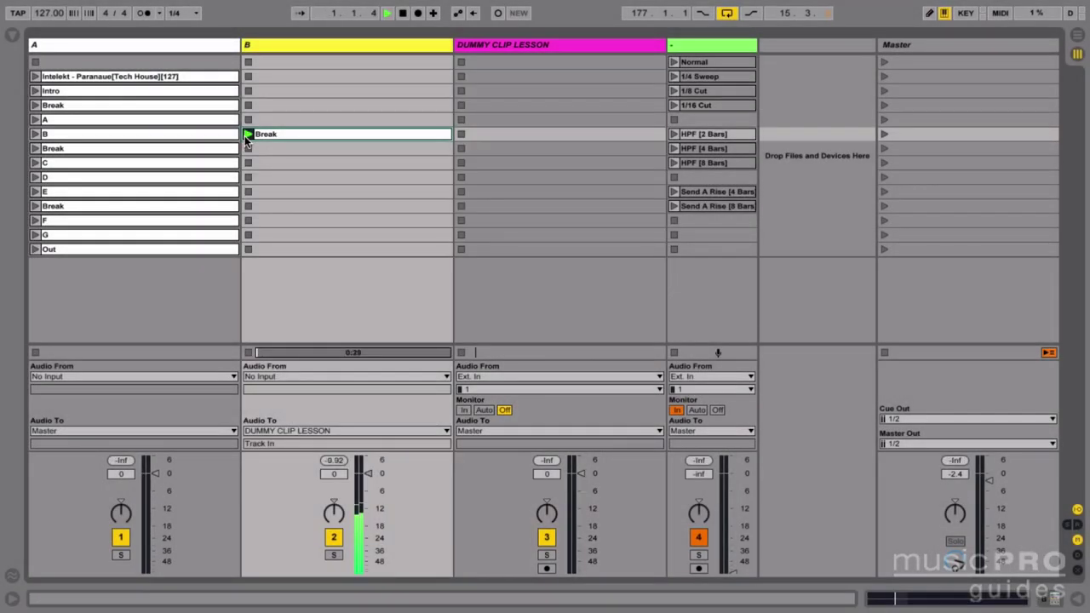
click(453, 413)
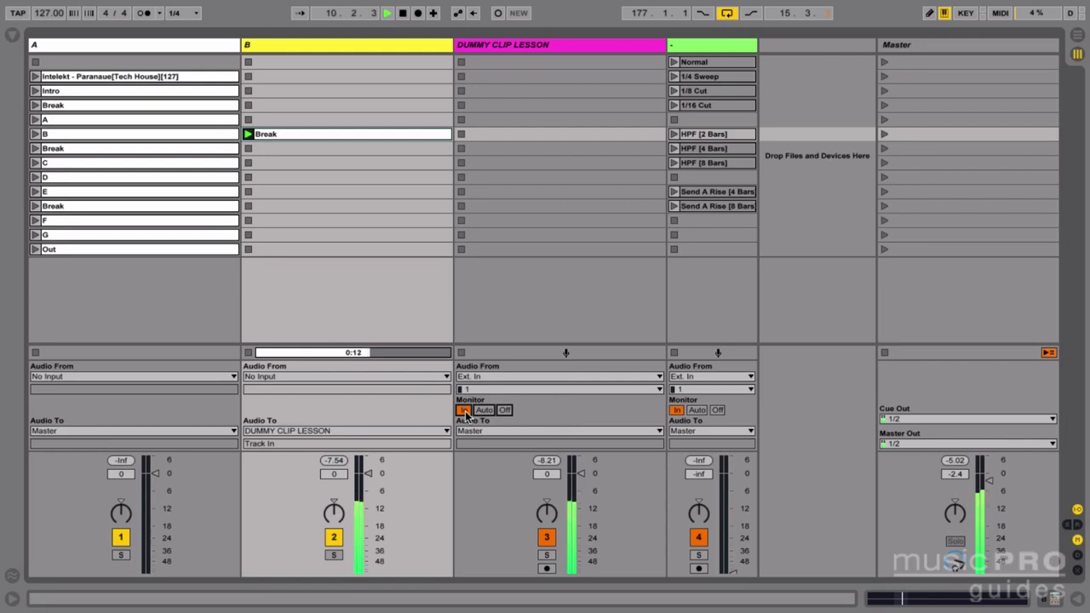
click(481, 375)
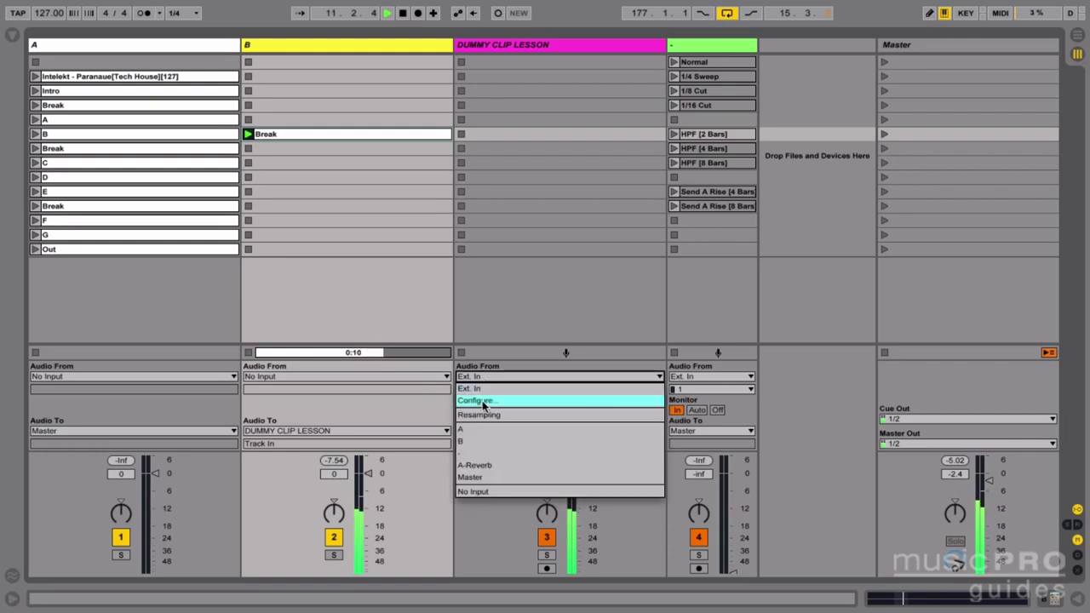
click(489, 491)
click(680, 377)
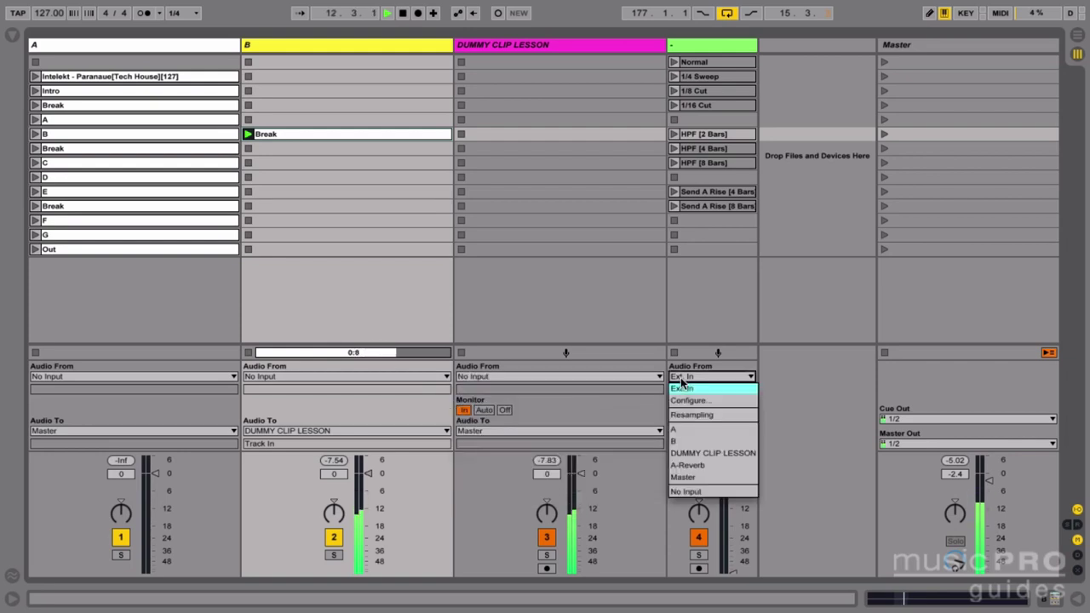
click(683, 492)
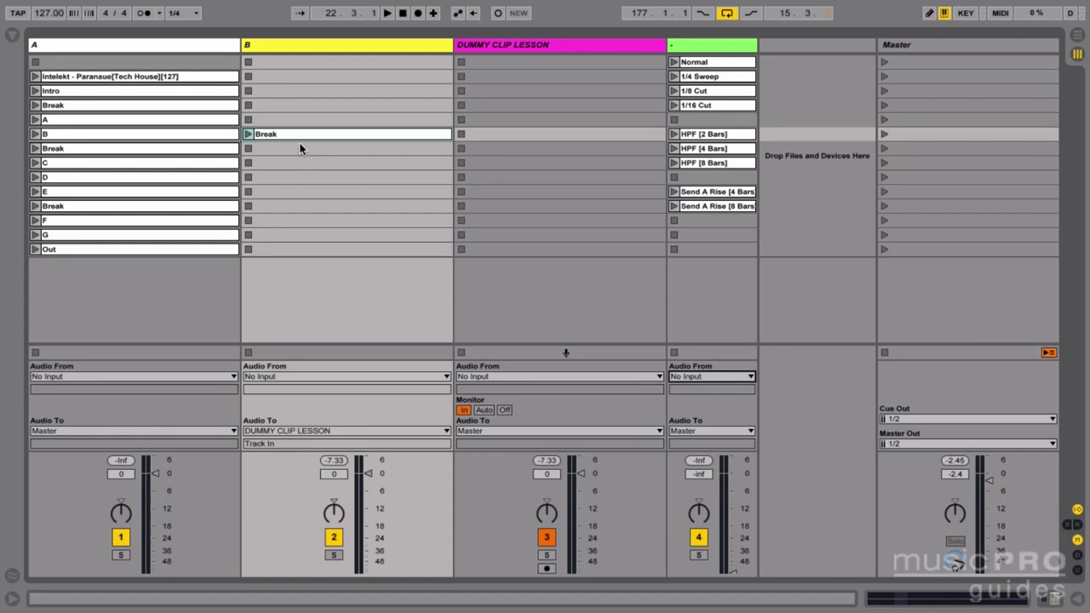
- Copy deck B's Break clip into the same row of DUMMY CLIP LESSON and launch it
click(300, 136)
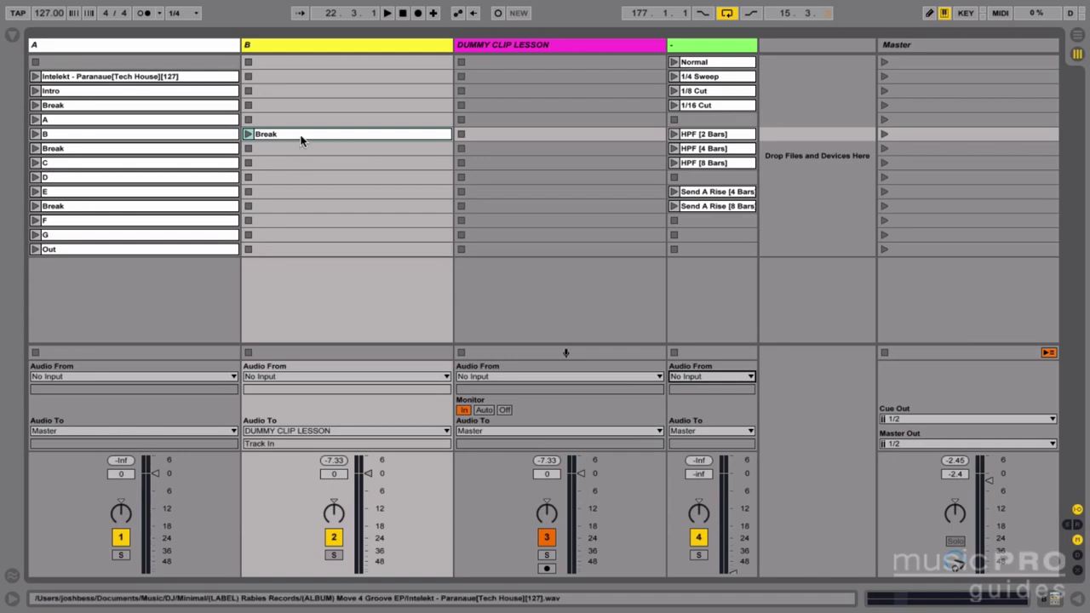
drag(301, 140, 501, 138)
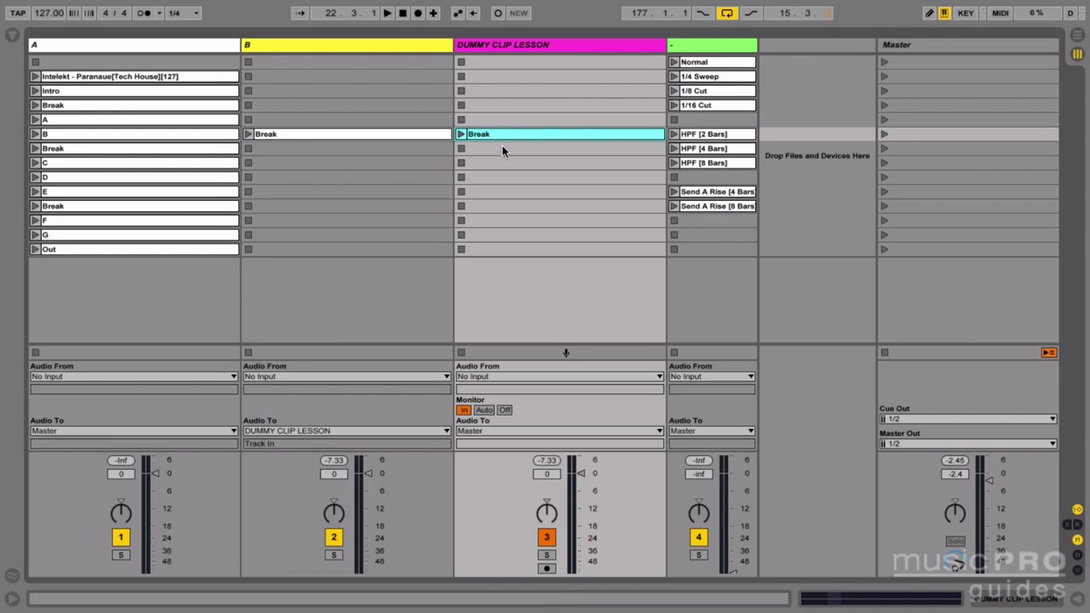
click(502, 145)
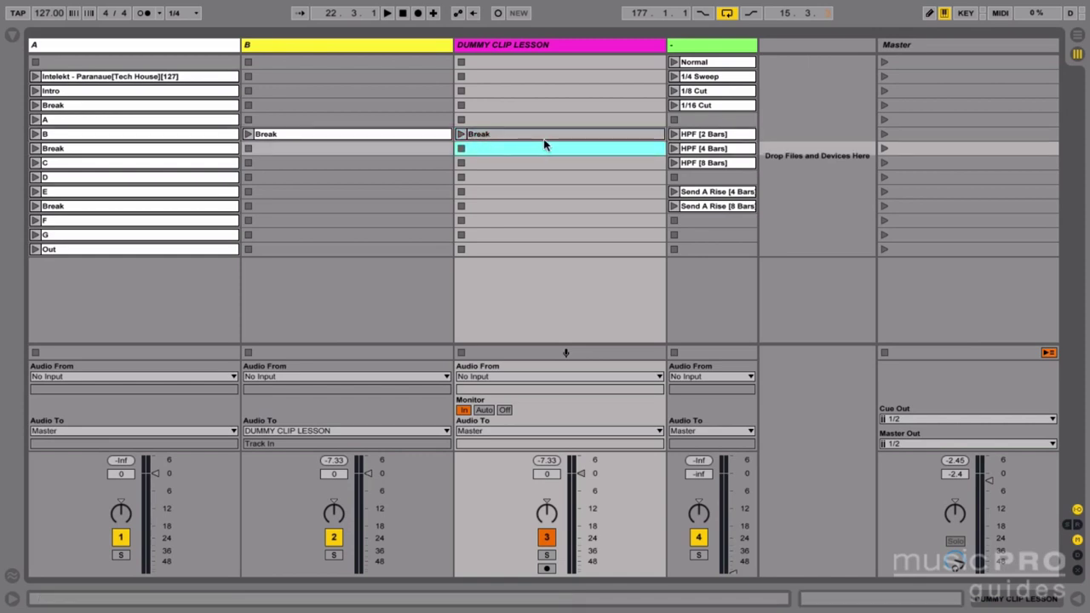
click(462, 135)
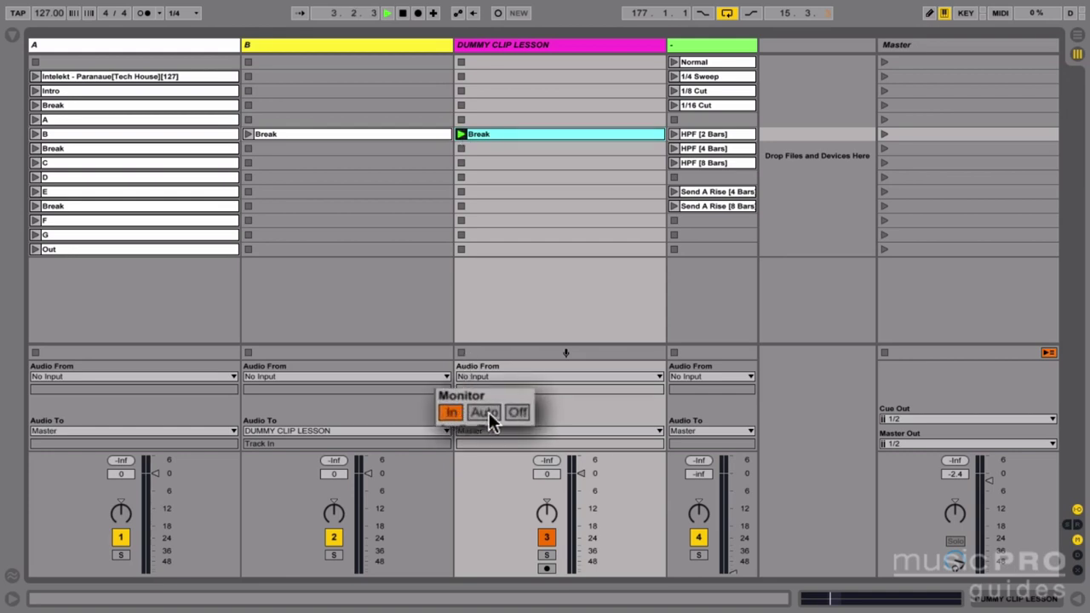
- Try Monitor Auto and Off, return monitoring to In, and show the copied clip's details
click(489, 412)
click(516, 413)
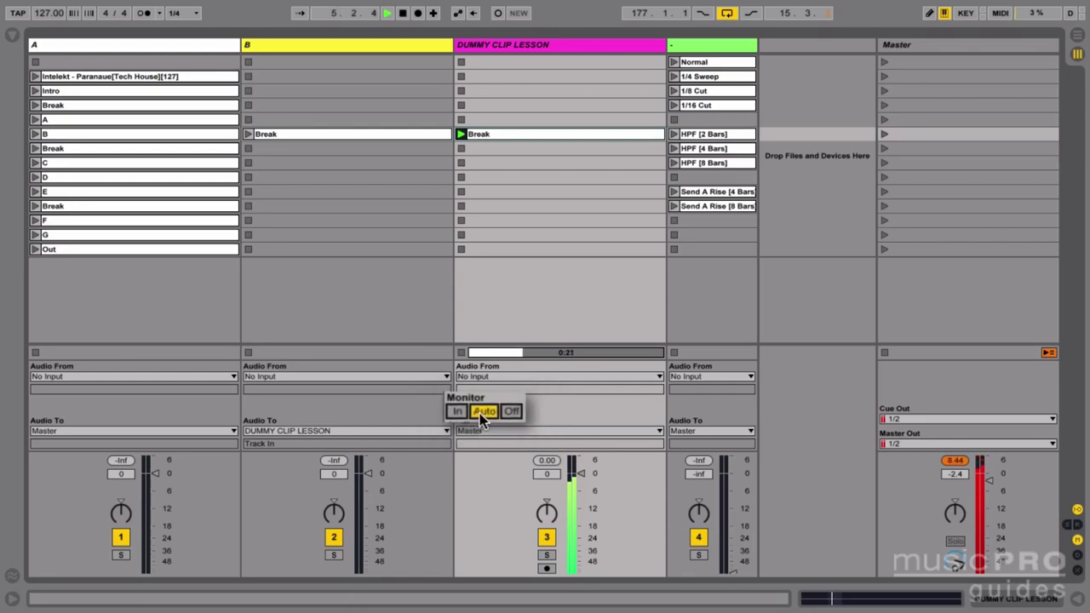
click(464, 412)
click(509, 136)
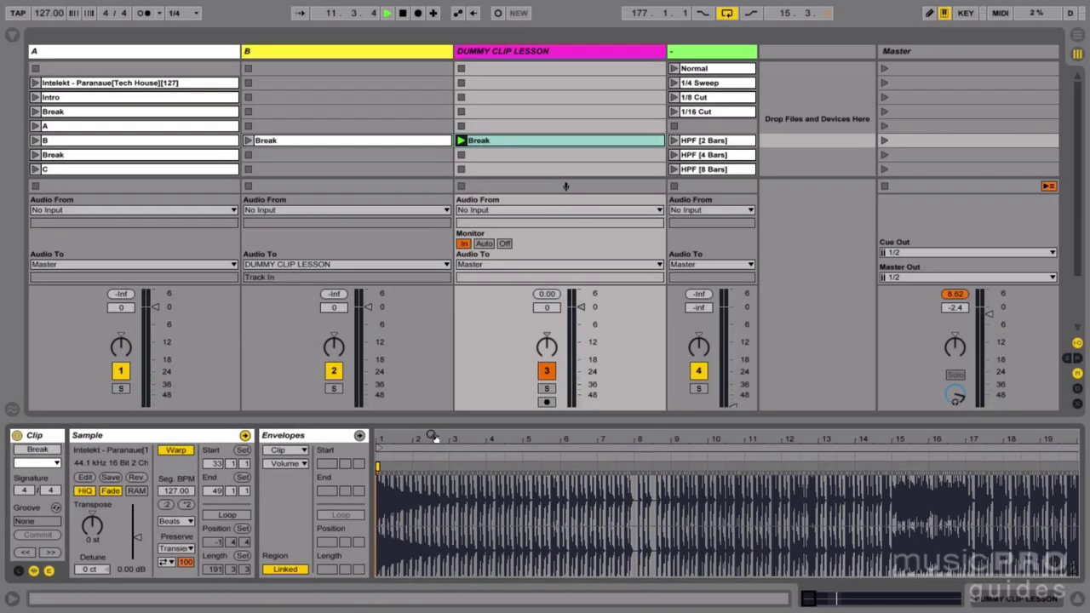
- Loop the 5.2–8.2 stretch of the Break clip and crop the sample to it, creating Break-2.wav
drag(433, 437, 390, 392)
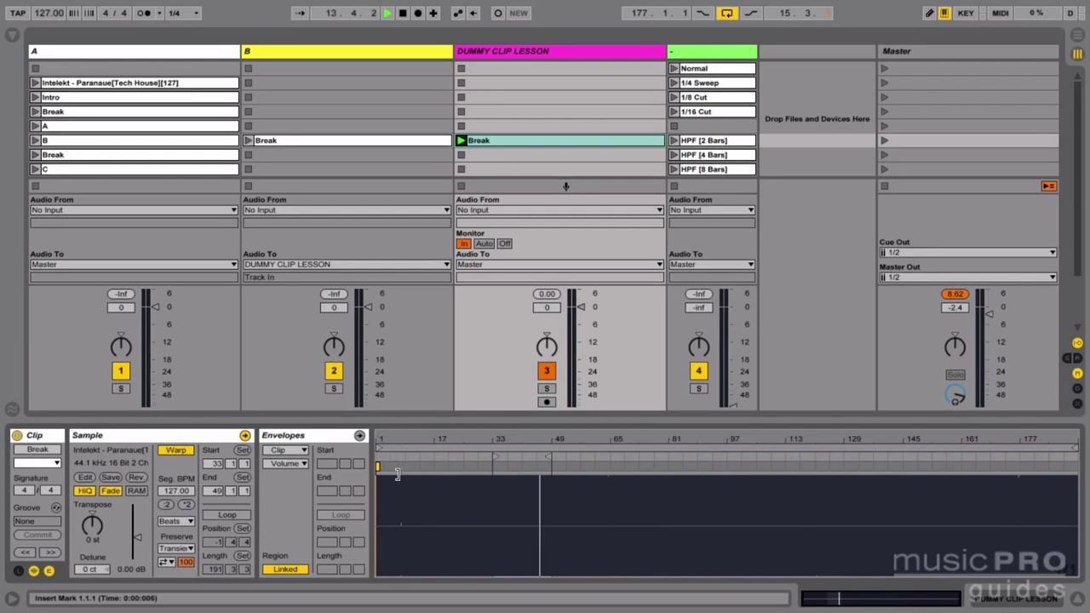
drag(395, 443, 432, 502)
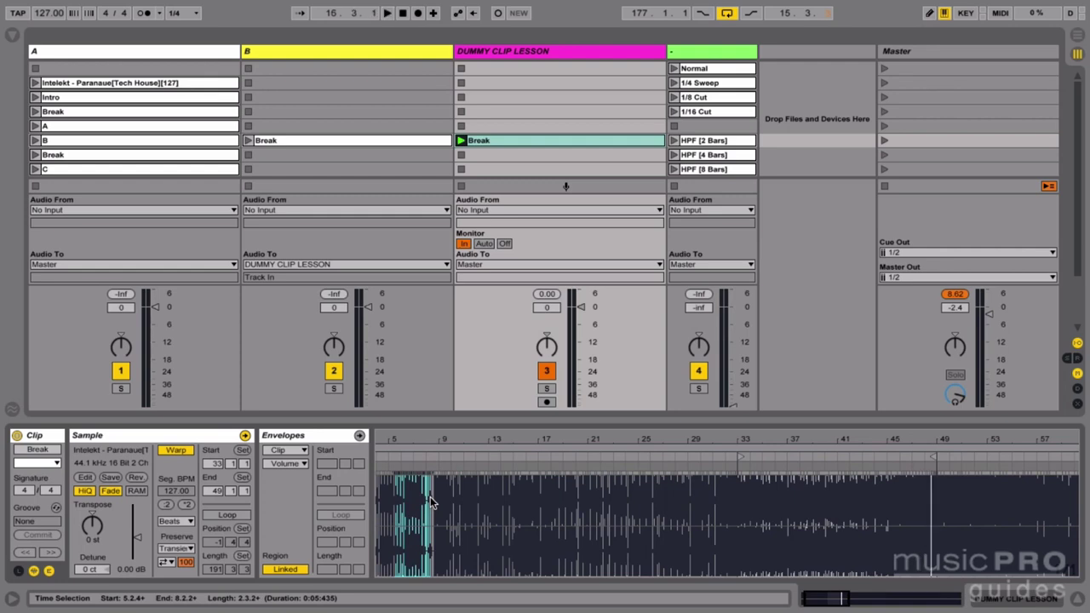
key(ctrl+l)
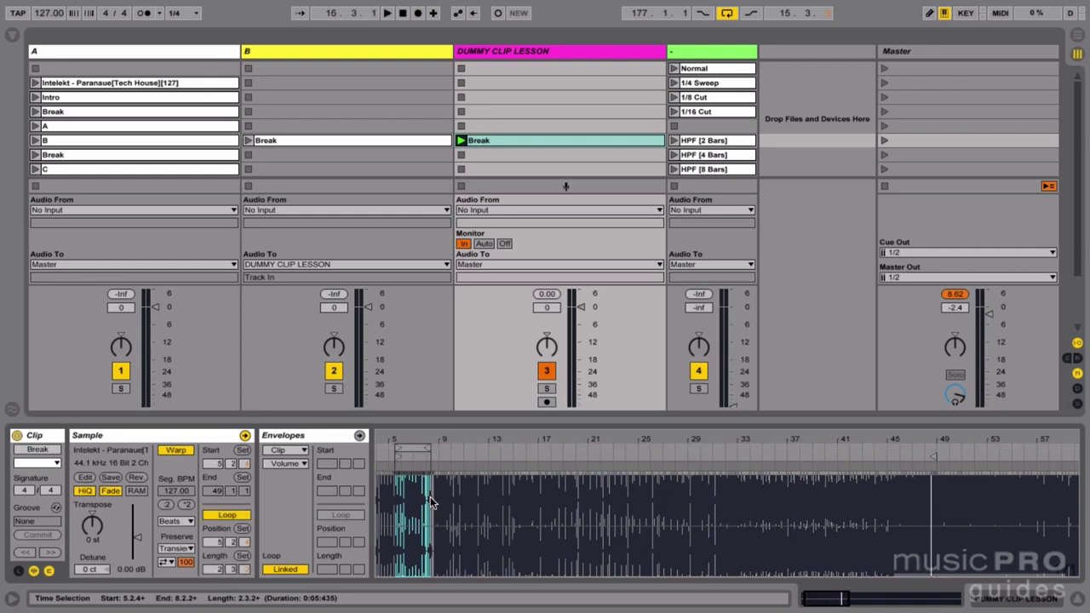
right_click(411, 501)
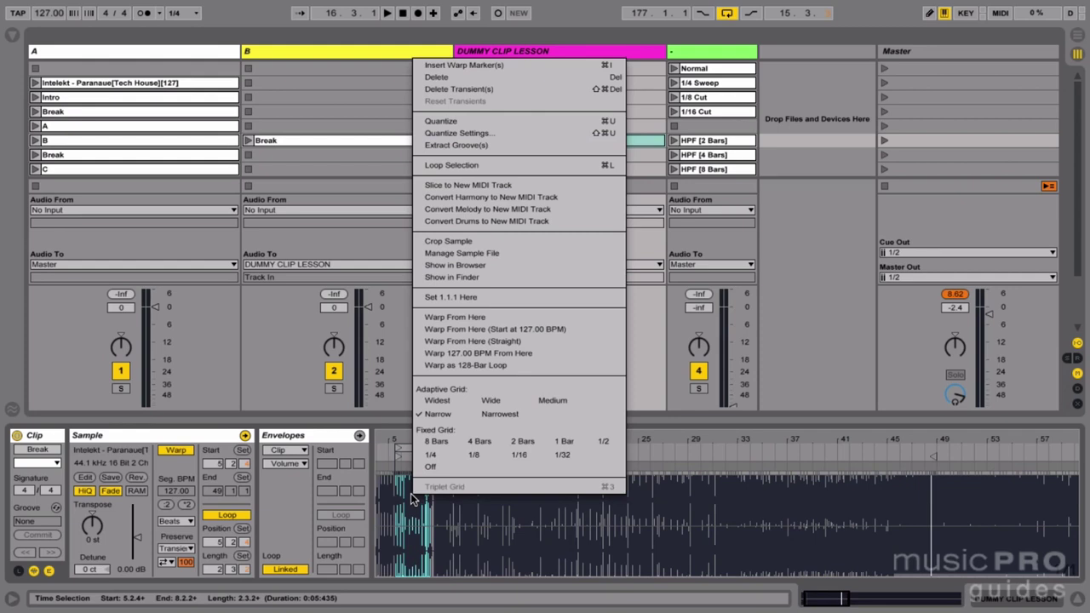
click(462, 242)
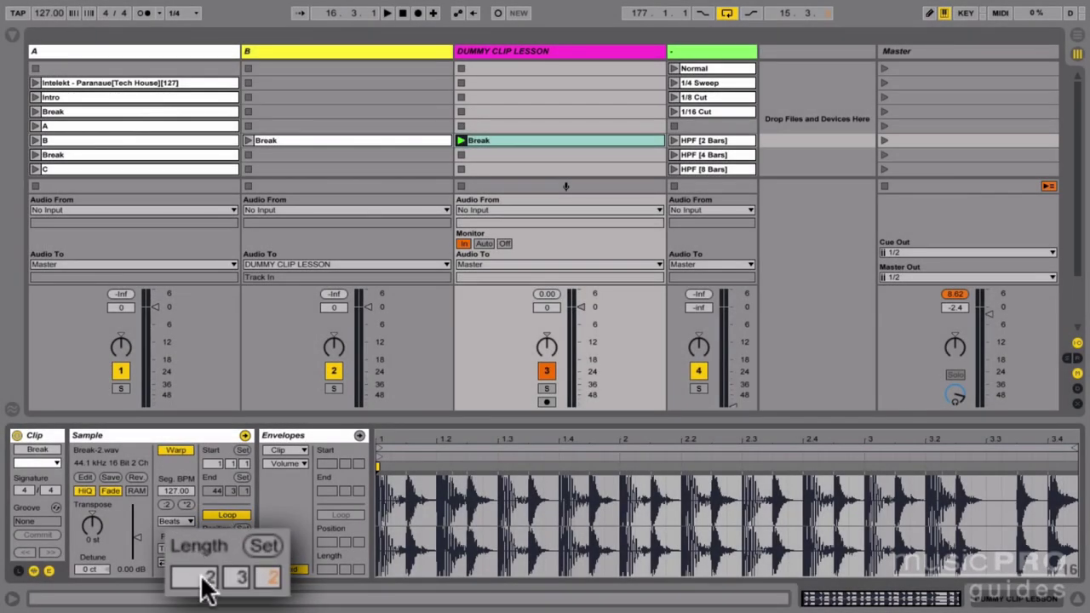
- Extend the loop length past the audio, then loop the empty bars 11 to 13
drag(204, 586, 205, 558)
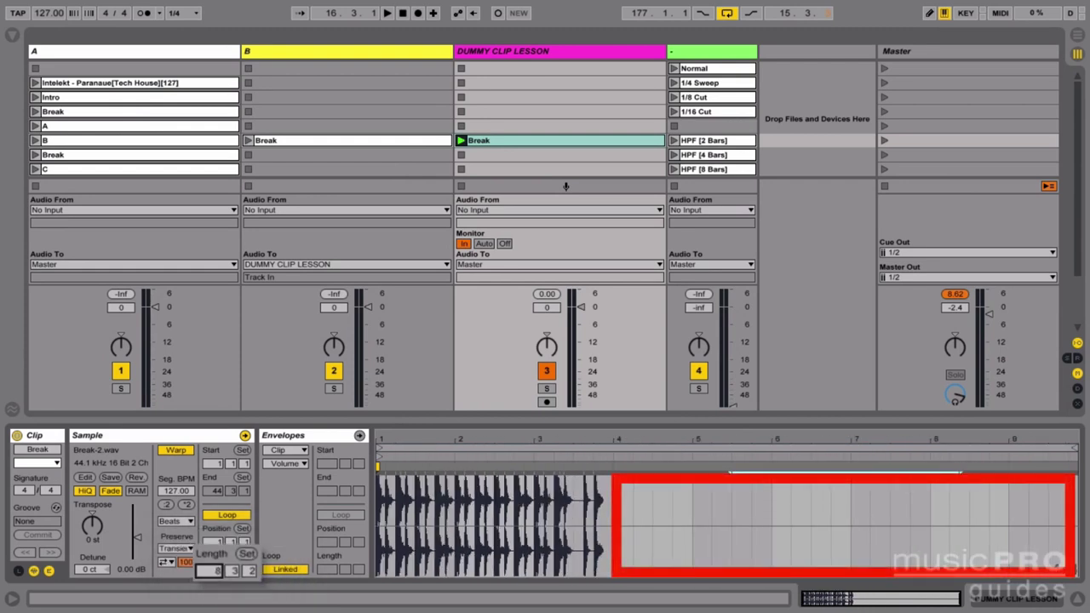
mouse_move(213, 569)
mouse_down()
mouse_move(213, 551)
mouse_move(215, 562)
mouse_up()
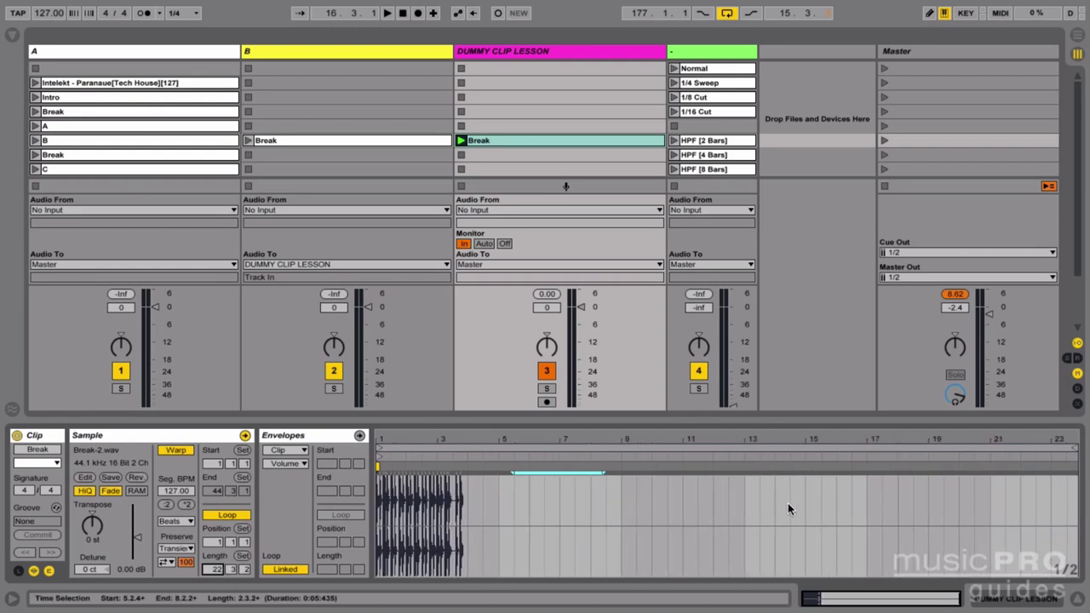
click(712, 509)
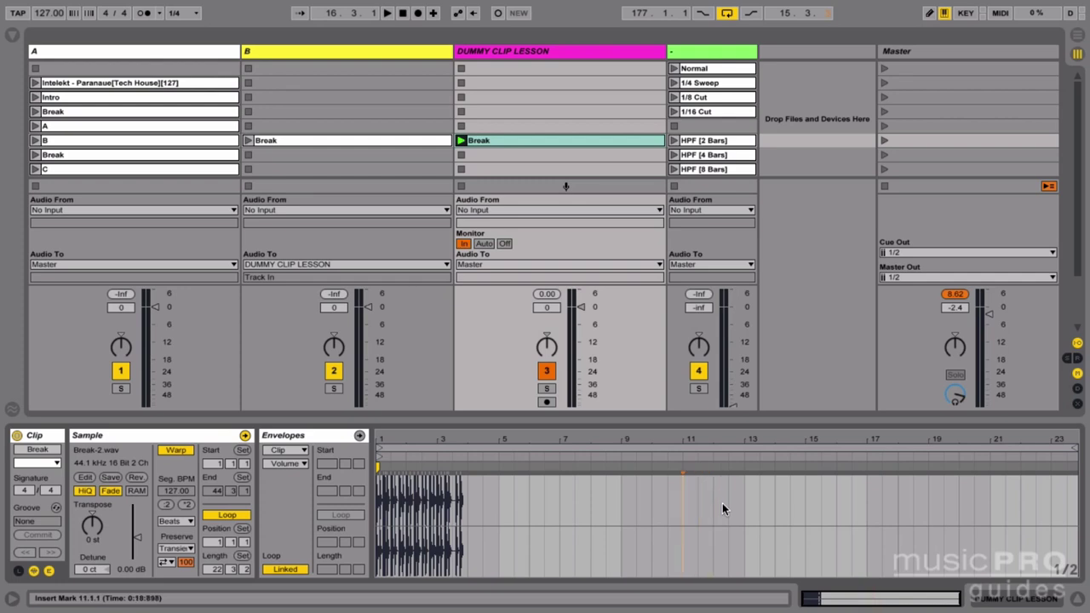
key(shift+Right)
key(shift+Right)
key(shift+Right)
key(shift+Right)
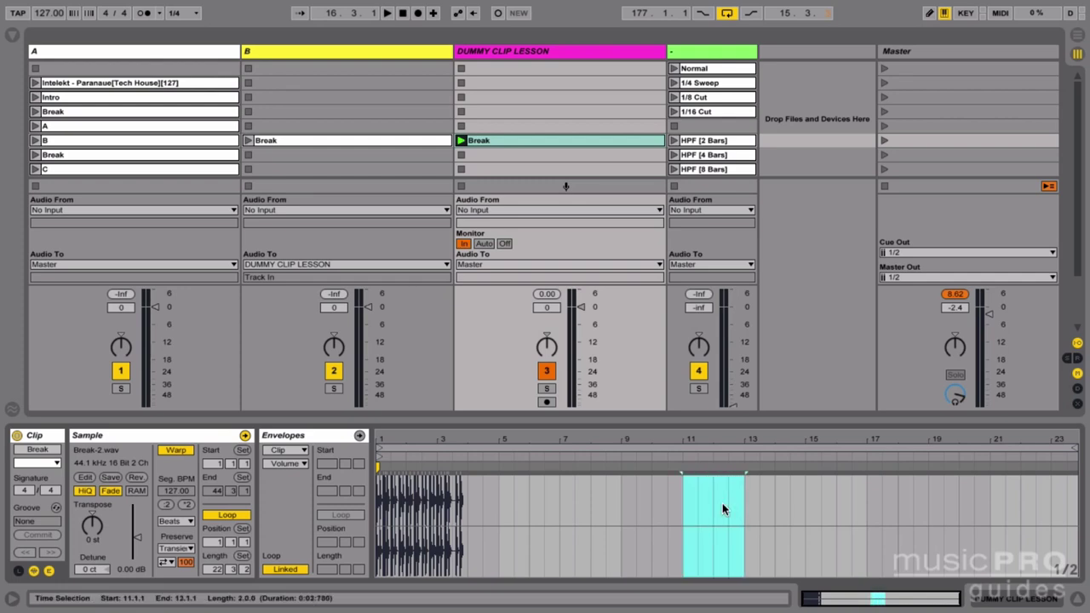
key(ctrl+l)
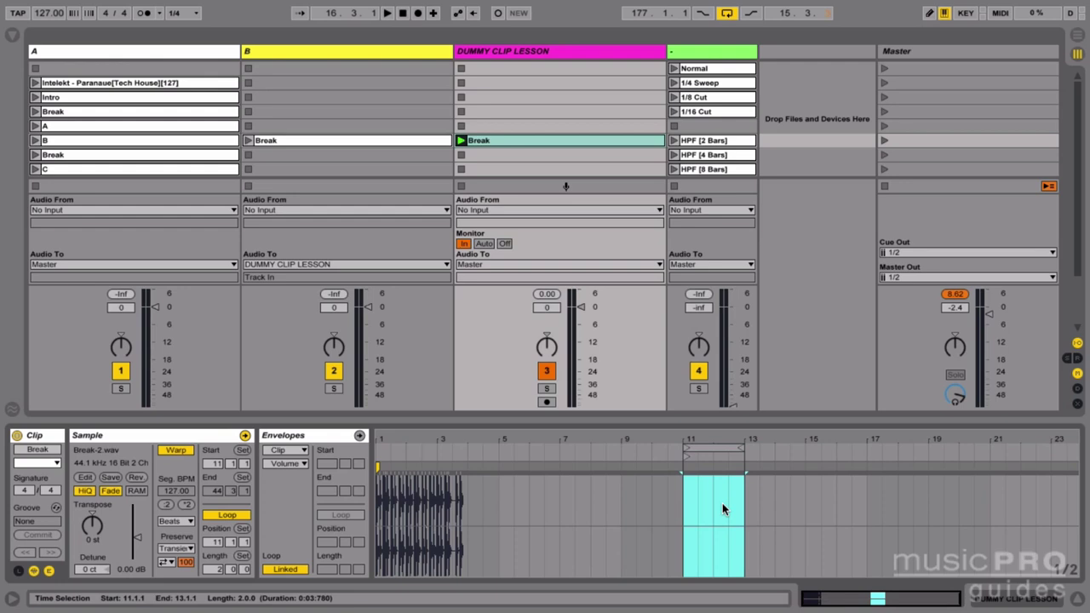
- Crop the dummy clip down to the silent two-bar Break-3.wav sample and audition it
right_click(714, 495)
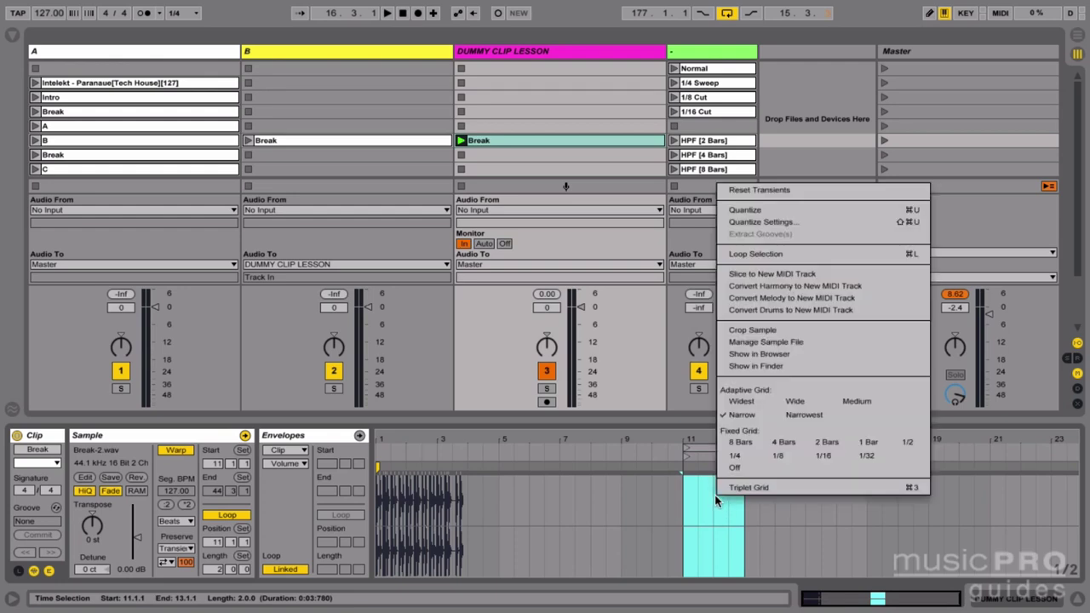
click(768, 327)
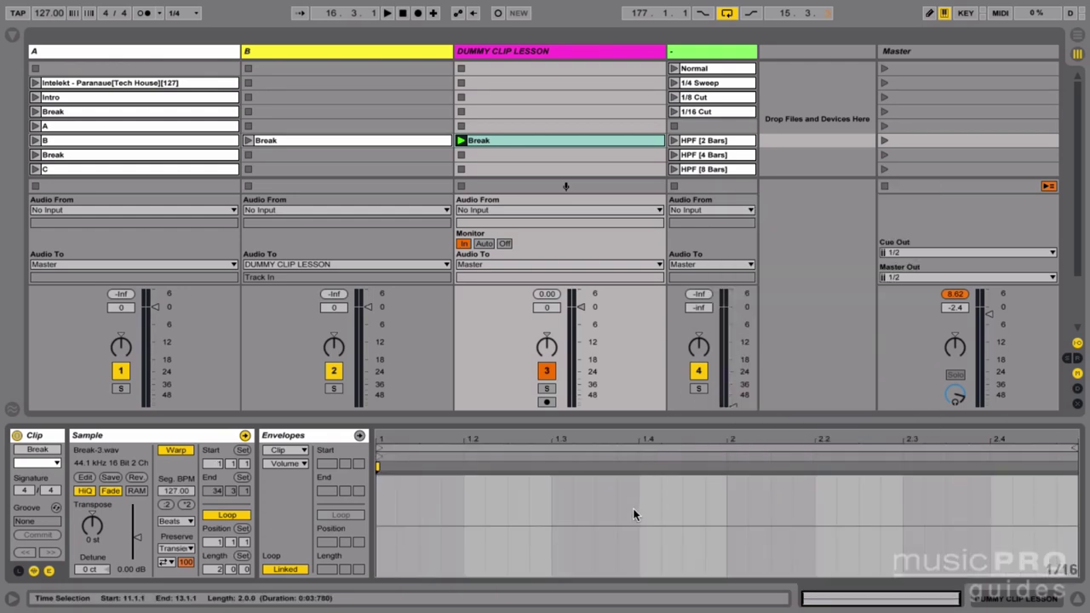
drag(611, 516, 670, 525)
click(669, 525)
- Replay the silent clip from 1.2.2, stop playback, and select the Break clip in DUMMY CLIP LESSON
click(562, 521)
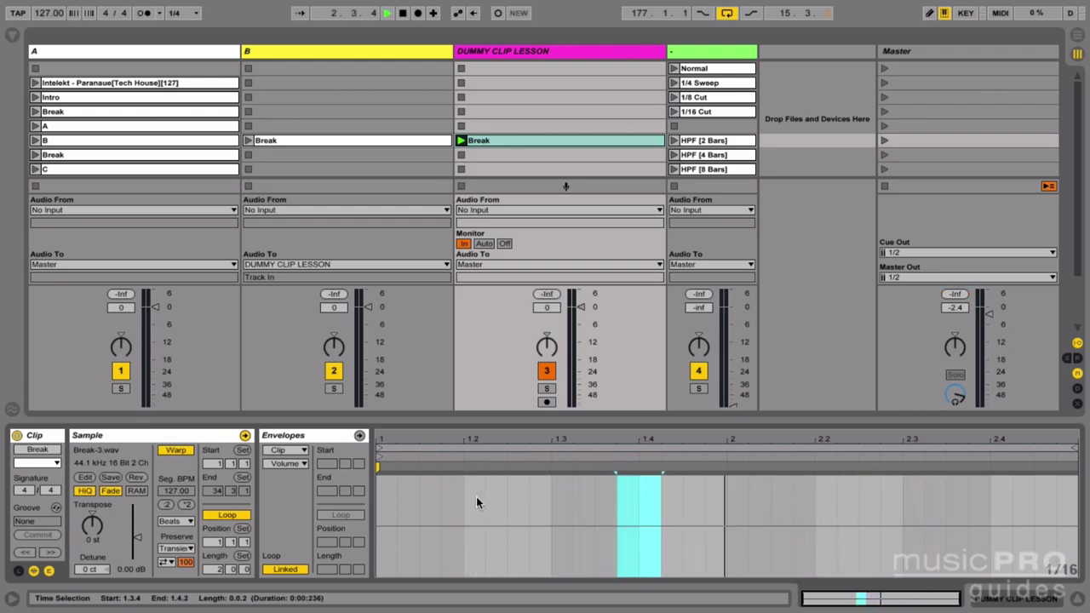
click(476, 499)
key(space)
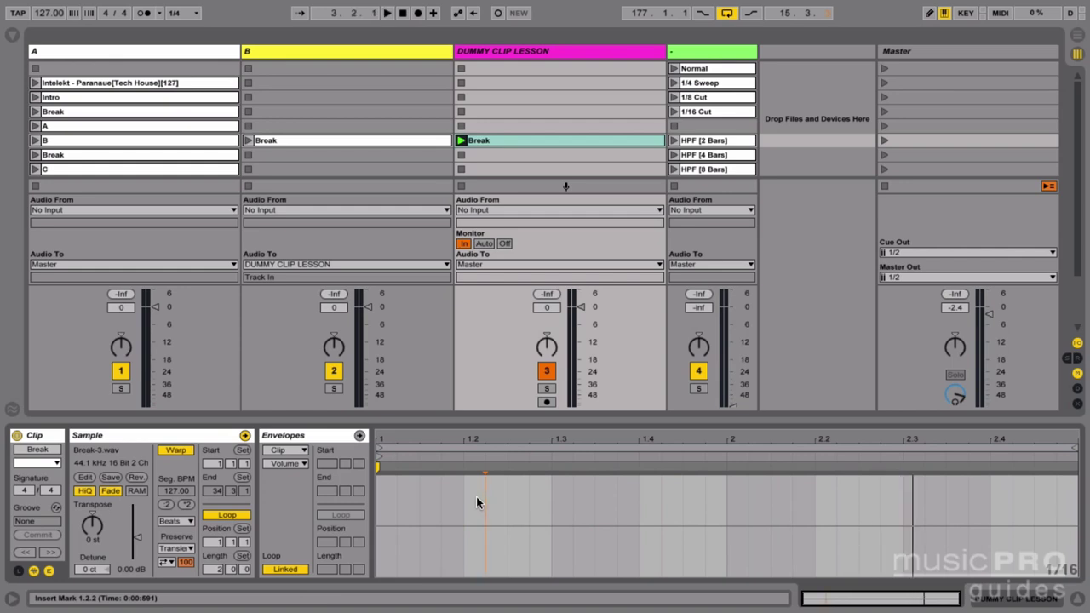
click(486, 144)
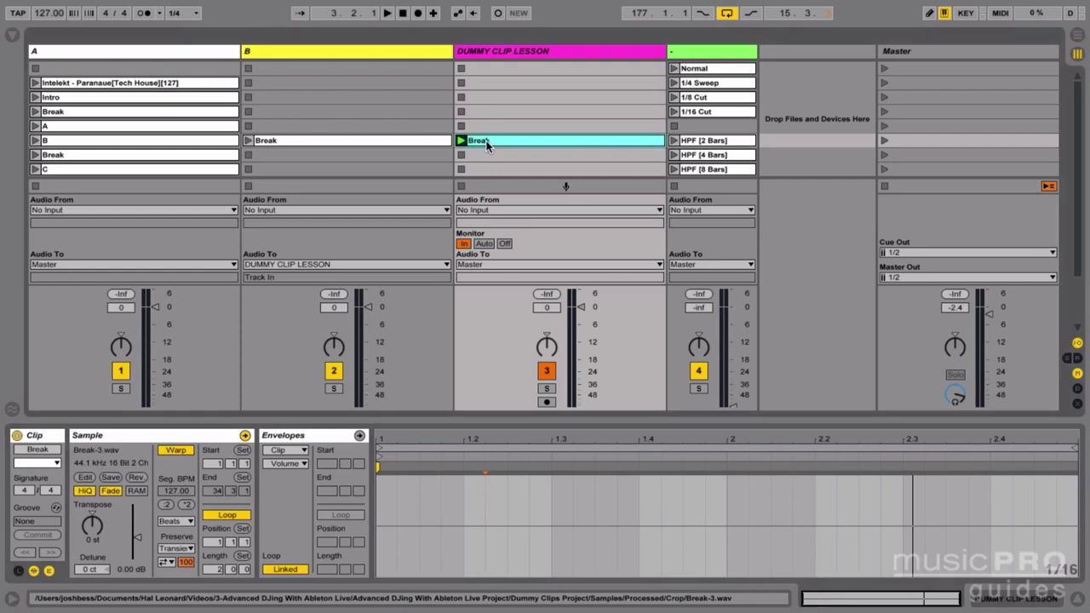